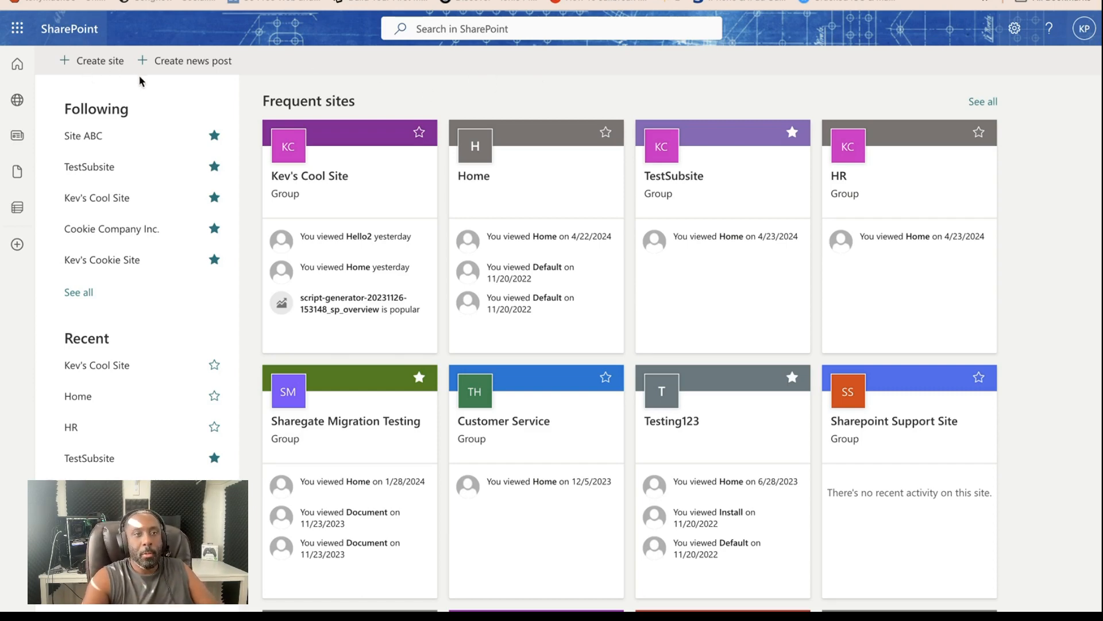
- Start creating a new site from the SharePoint start page
{"action": "left_click", "coordinate": [76, 56]}
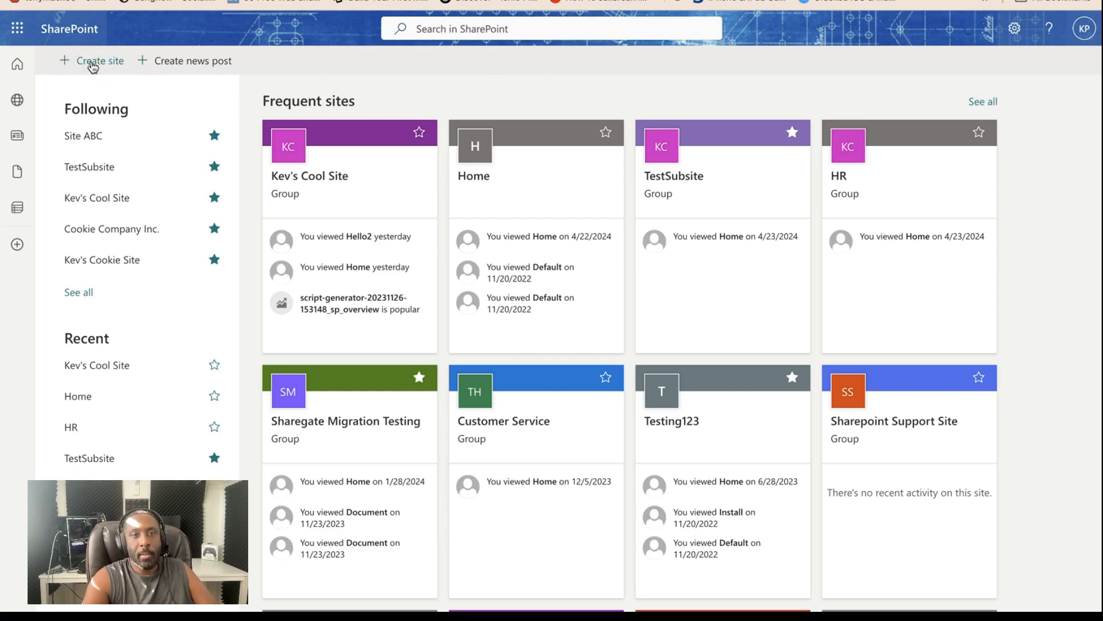
{"action": "left_click", "coordinate": [92, 66]}
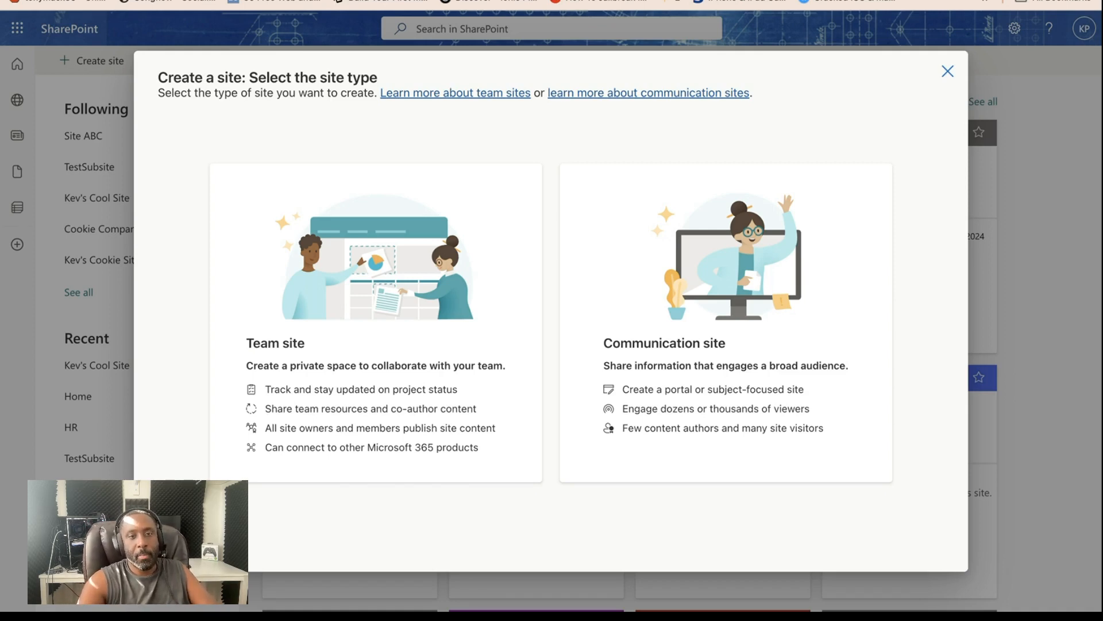
- Browse the Microsoft templates offered for team sites and for communication sites, returning to the site type selection
{"action": "left_click", "coordinate": [355, 269]}
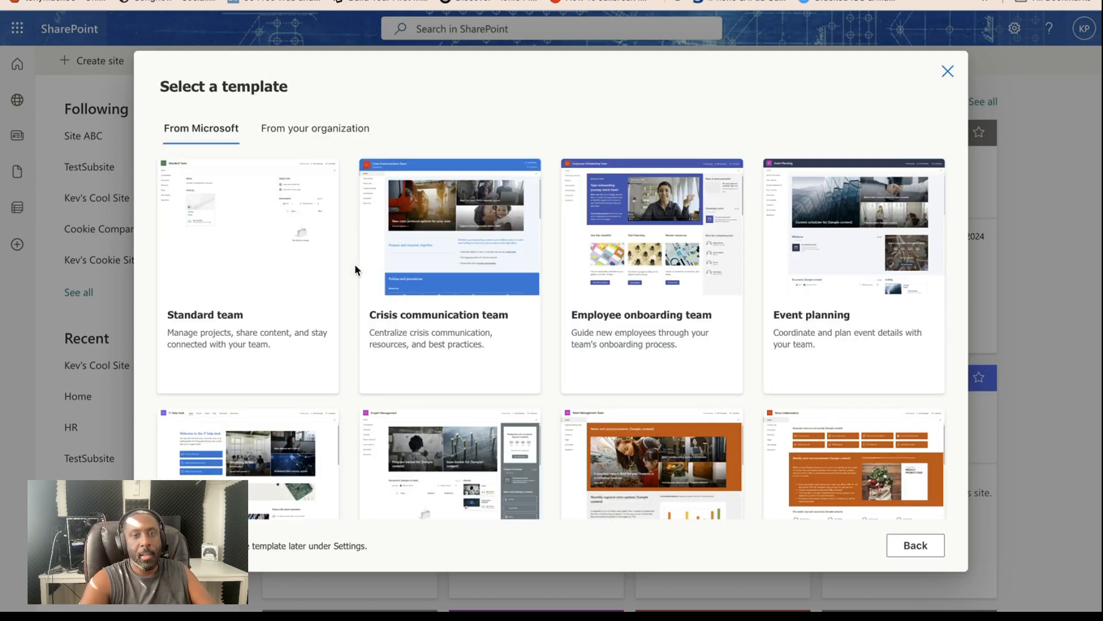
{"action": "scroll", "coordinate": [611, 370], "scroll_direction": "down", "scroll_amount": 8}
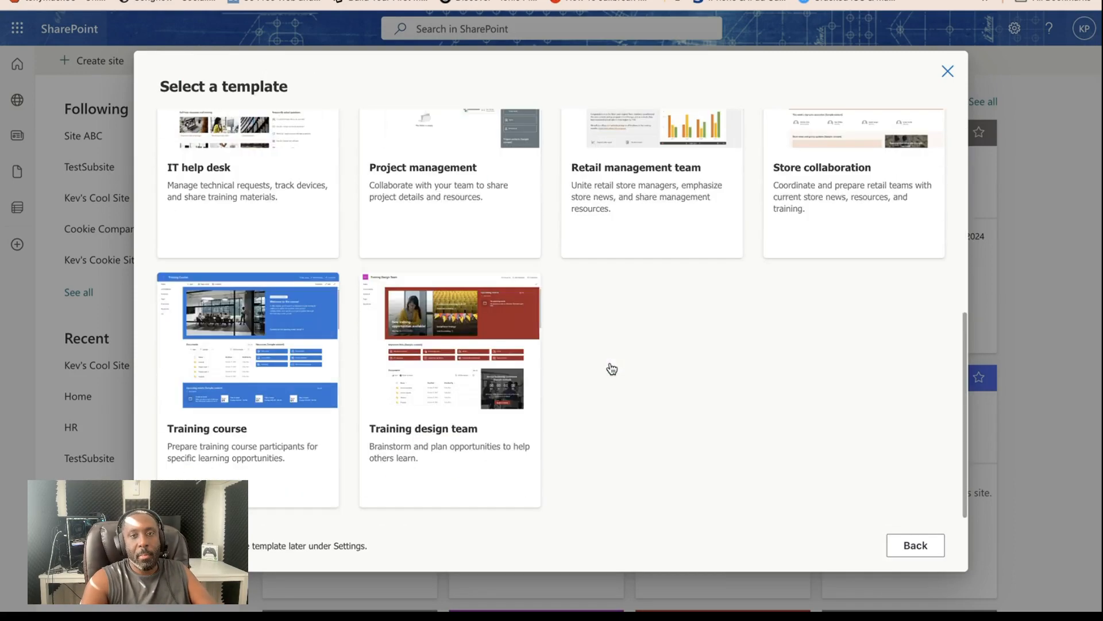
{"action": "scroll", "coordinate": [611, 370], "scroll_direction": "up", "scroll_amount": 8}
{"action": "left_click", "coordinate": [915, 546]}
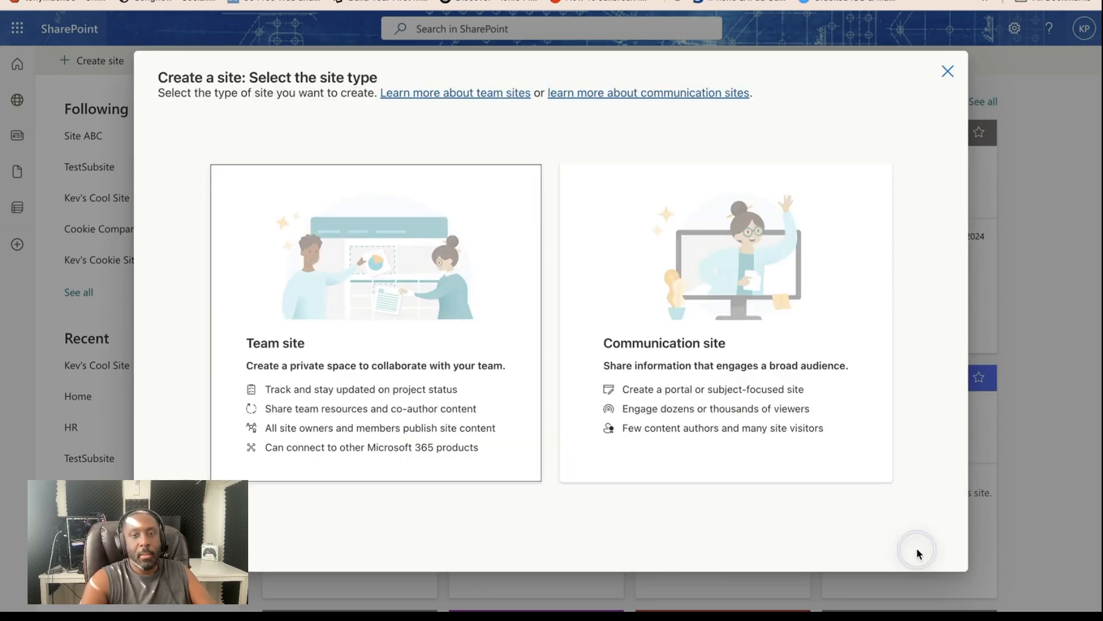
{"action": "left_click", "coordinate": [763, 331]}
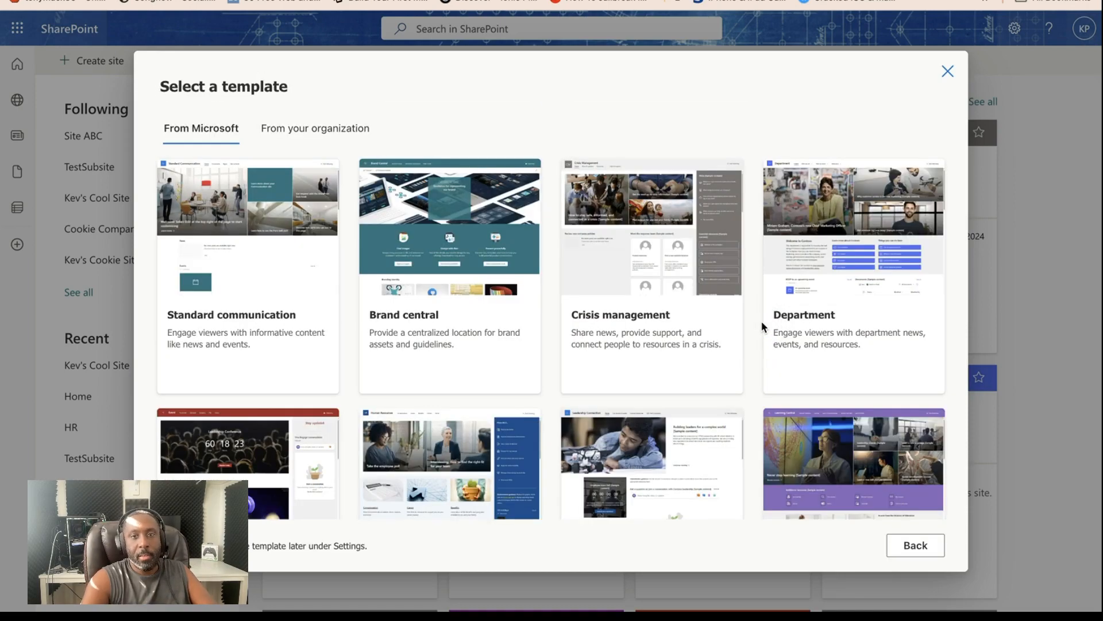
{"action": "scroll", "coordinate": [613, 255], "scroll_direction": "down", "scroll_amount": 6}
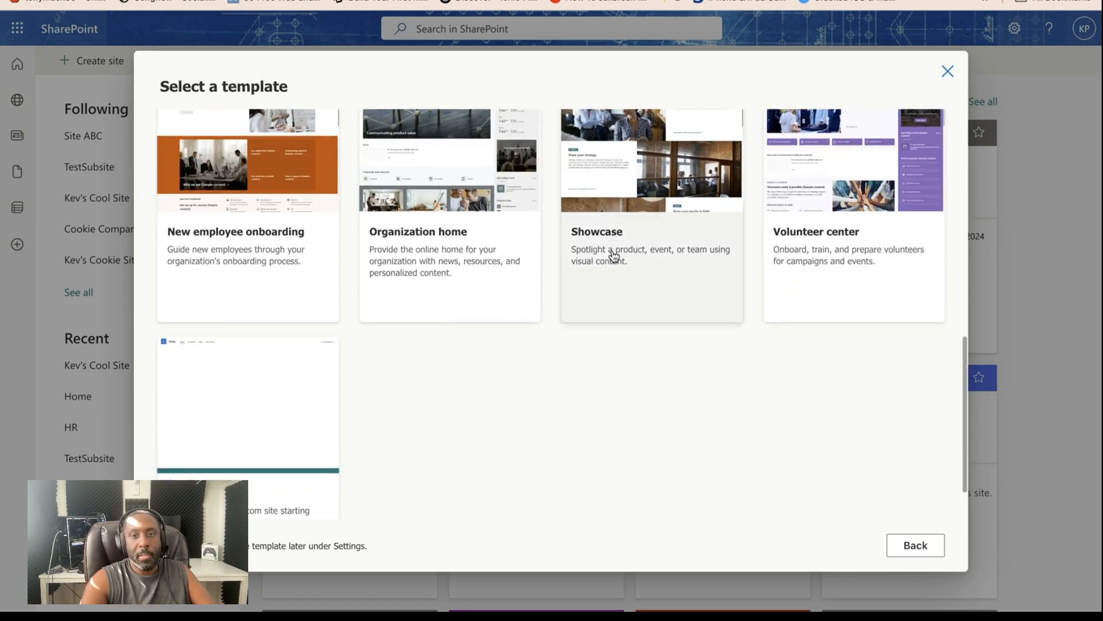
{"action": "scroll", "coordinate": [614, 256], "scroll_direction": "up", "scroll_amount": 6}
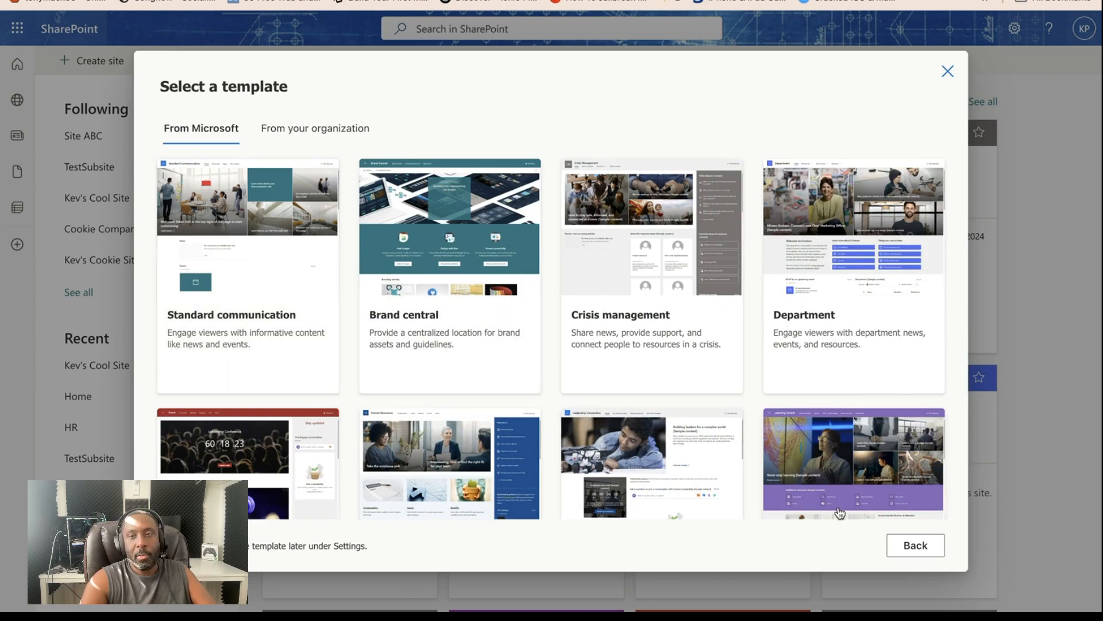
{"action": "left_click", "coordinate": [914, 543]}
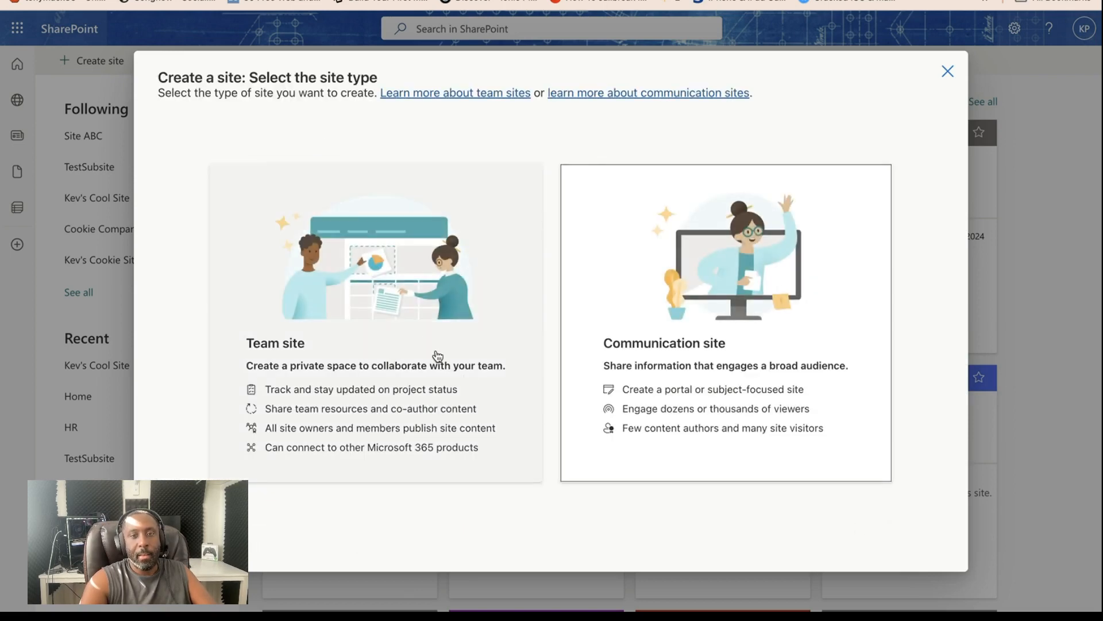
- Choose the Team site type for the new site and look through its Microsoft templates
{"action": "left_click", "coordinate": [368, 286]}
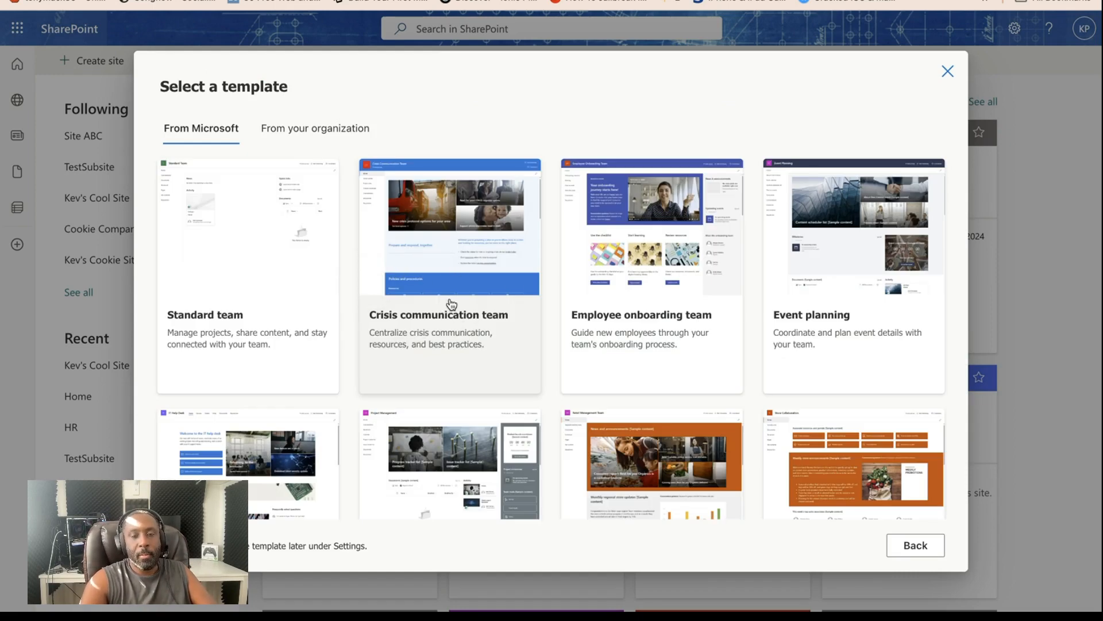
{"action": "scroll", "coordinate": [671, 277], "scroll_direction": "down", "scroll_amount": 6}
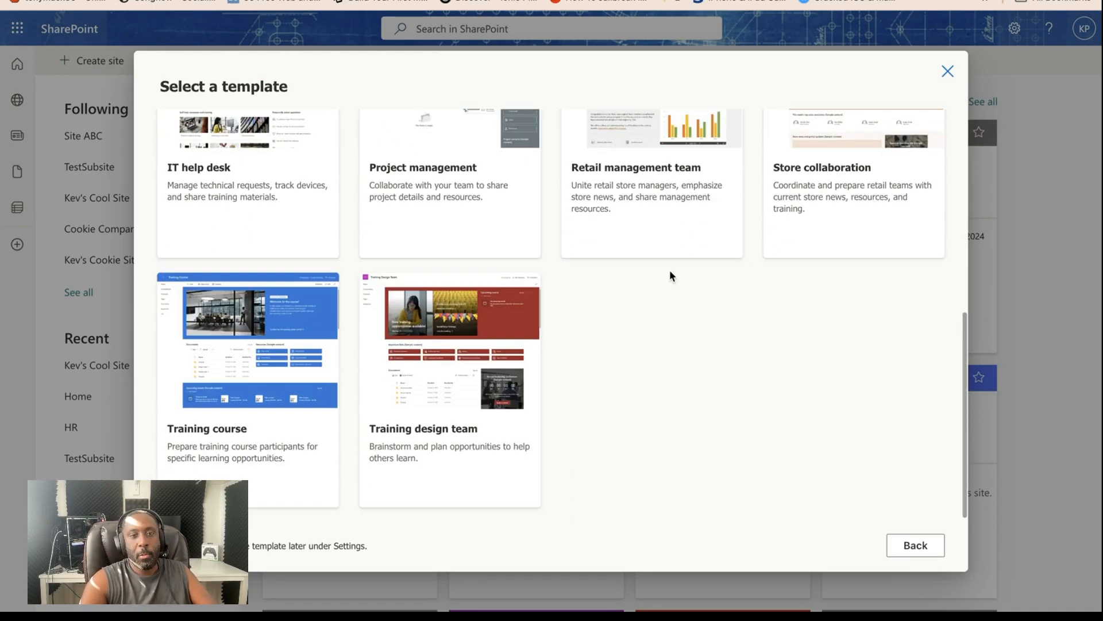
{"action": "scroll", "coordinate": [670, 271], "scroll_direction": "up", "scroll_amount": 6}
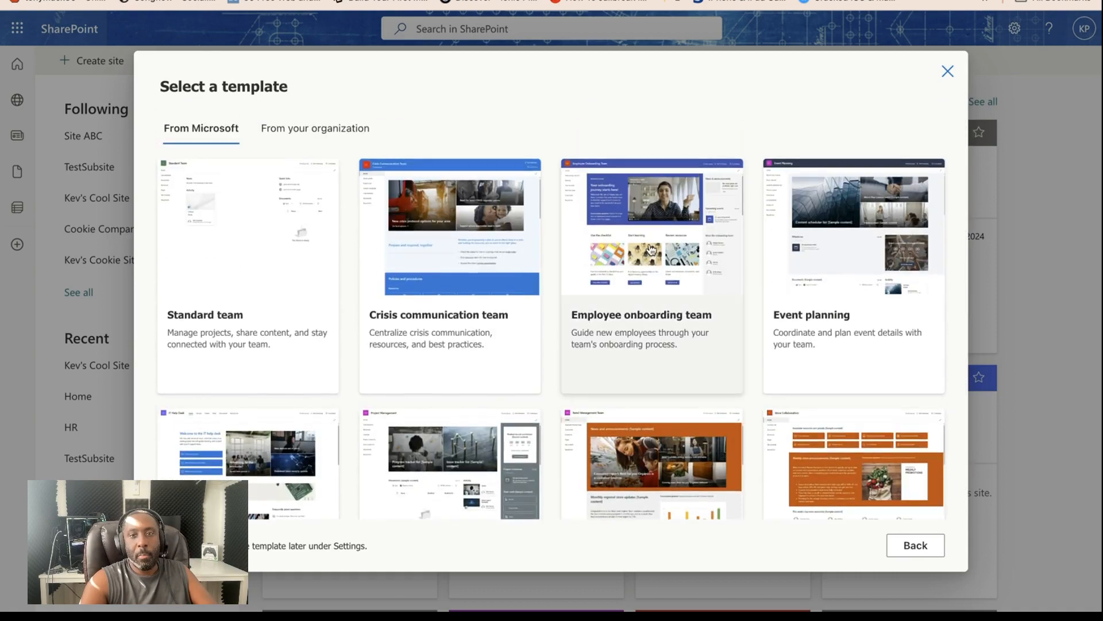
- Preview the Employee onboarding team template's capabilities, included content and sample page, and return to the template list
{"action": "left_click", "coordinate": [651, 249]}
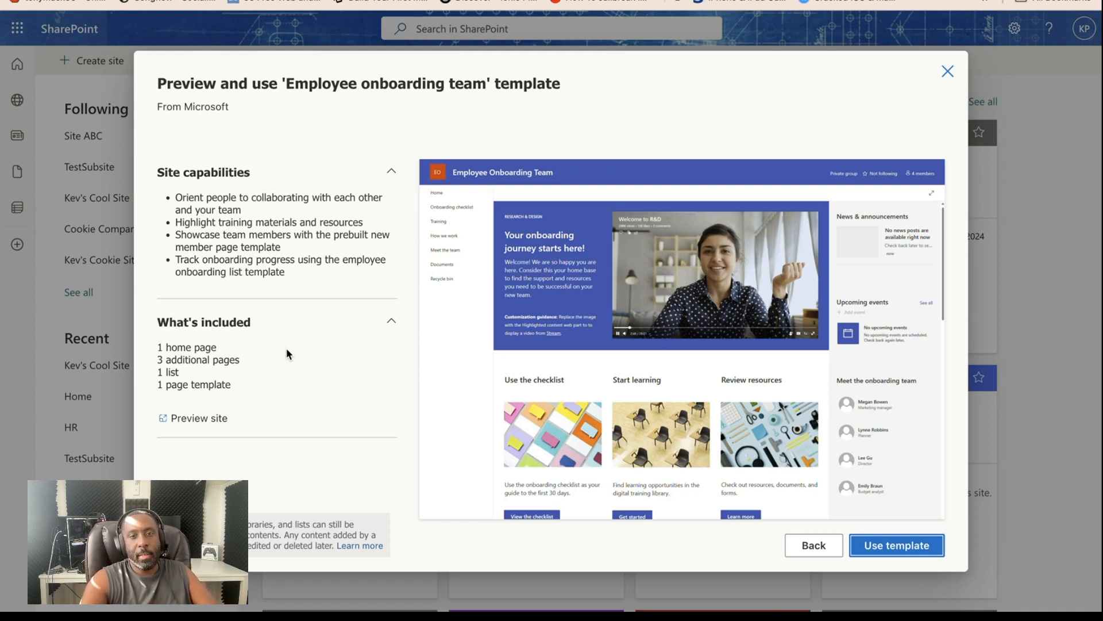
{"action": "scroll", "coordinate": [747, 425], "scroll_direction": "down", "scroll_amount": 5}
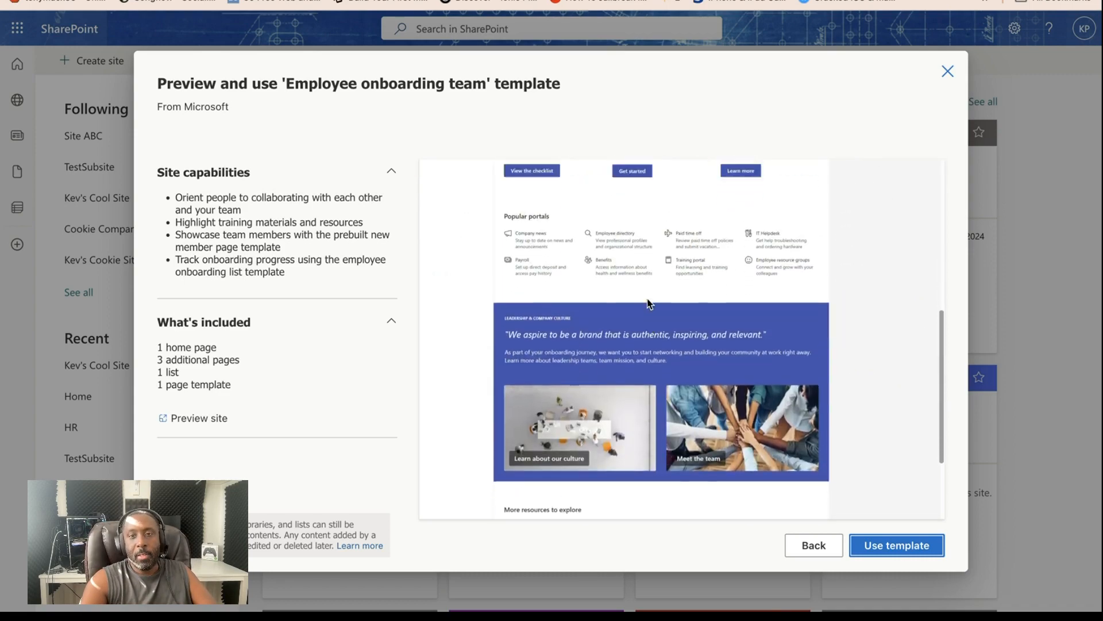
{"action": "scroll", "coordinate": [647, 299], "scroll_direction": "up", "scroll_amount": 5}
{"action": "scroll", "coordinate": [647, 300], "scroll_direction": "down", "scroll_amount": 7}
{"action": "scroll", "coordinate": [648, 299], "scroll_direction": "up", "scroll_amount": 4}
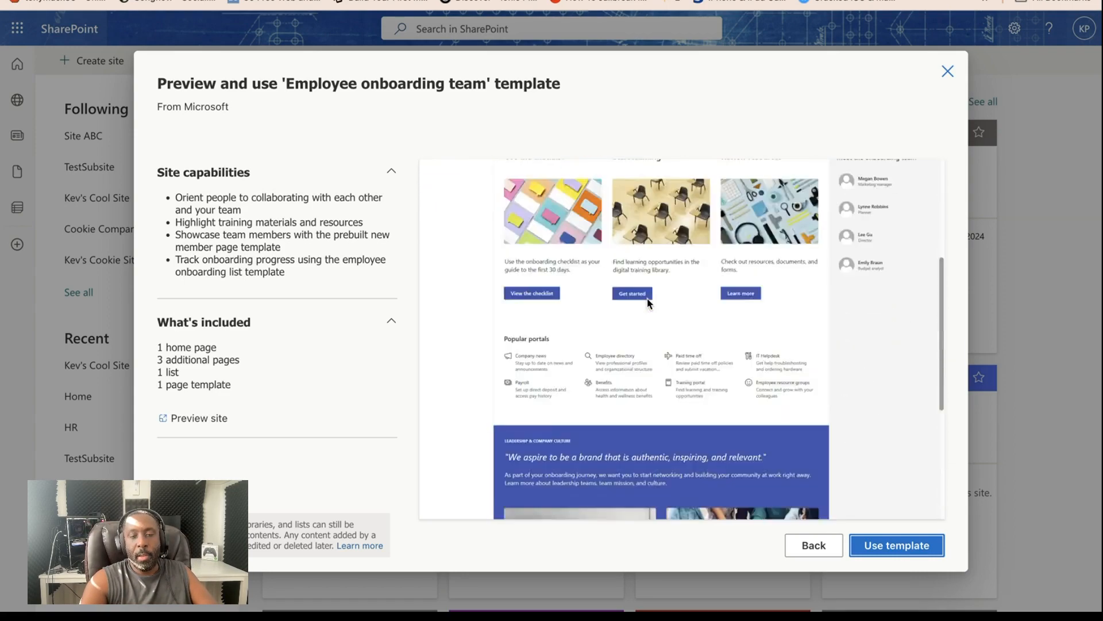
{"action": "scroll", "coordinate": [647, 299], "scroll_direction": "up", "scroll_amount": 3}
{"action": "left_click", "coordinate": [816, 546]}
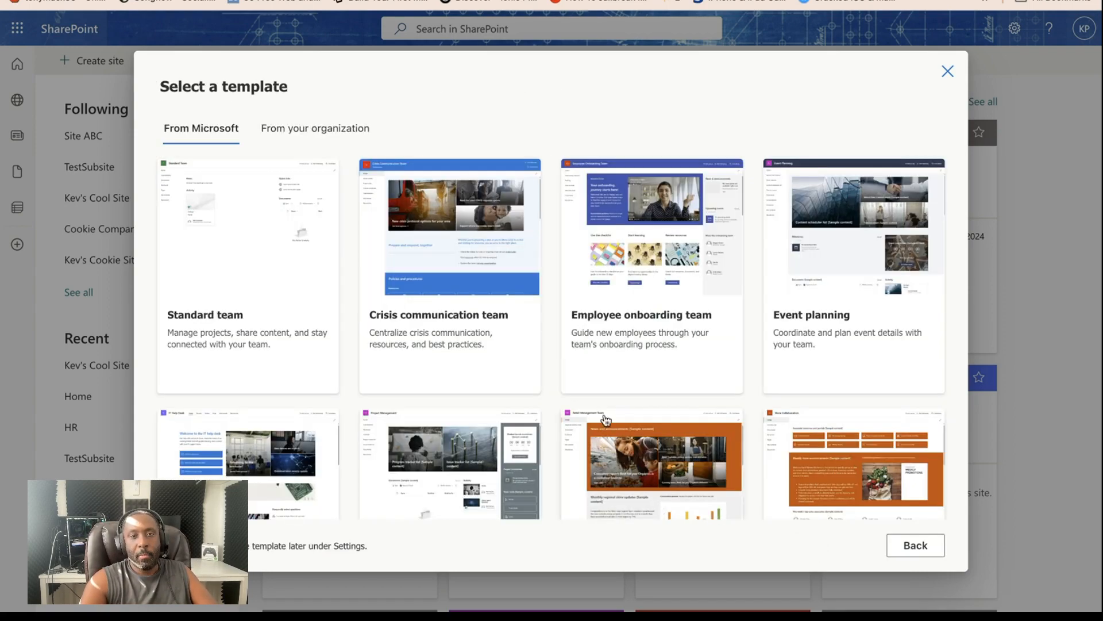
- Preview the Training design team template's capabilities and sample page, and return to the template list
{"action": "scroll", "coordinate": [605, 418], "scroll_direction": "down", "scroll_amount": 6}
{"action": "left_click", "coordinate": [460, 368]}
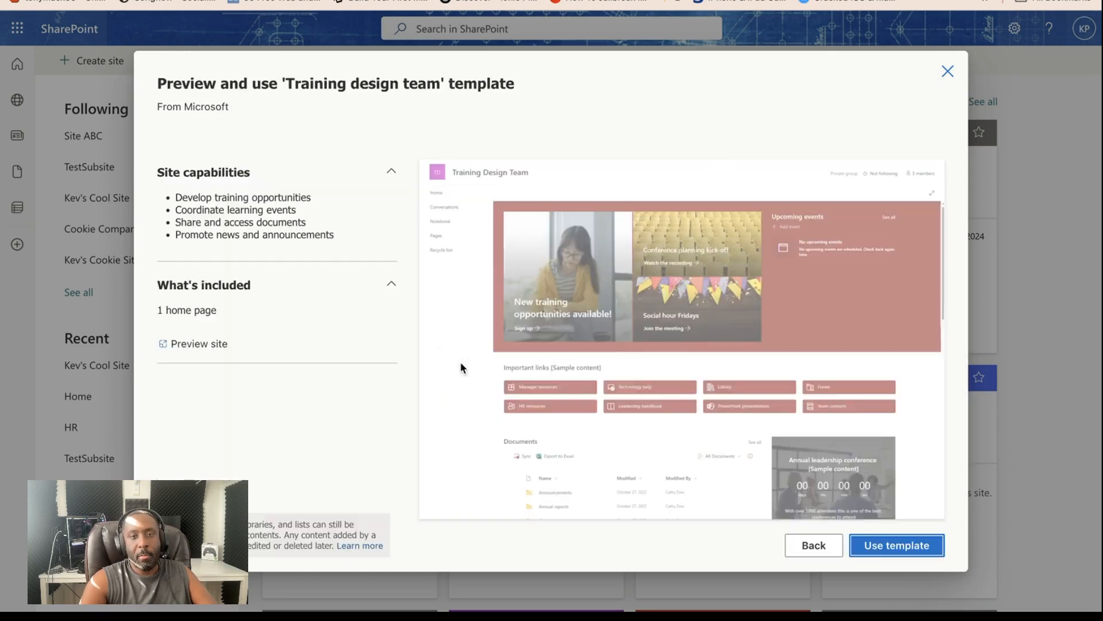
{"action": "scroll", "coordinate": [460, 368], "scroll_direction": "down", "scroll_amount": 2}
{"action": "scroll", "coordinate": [437, 361], "scroll_direction": "up", "scroll_amount": 2}
{"action": "scroll", "coordinate": [419, 354], "scroll_direction": "down", "scroll_amount": 3}
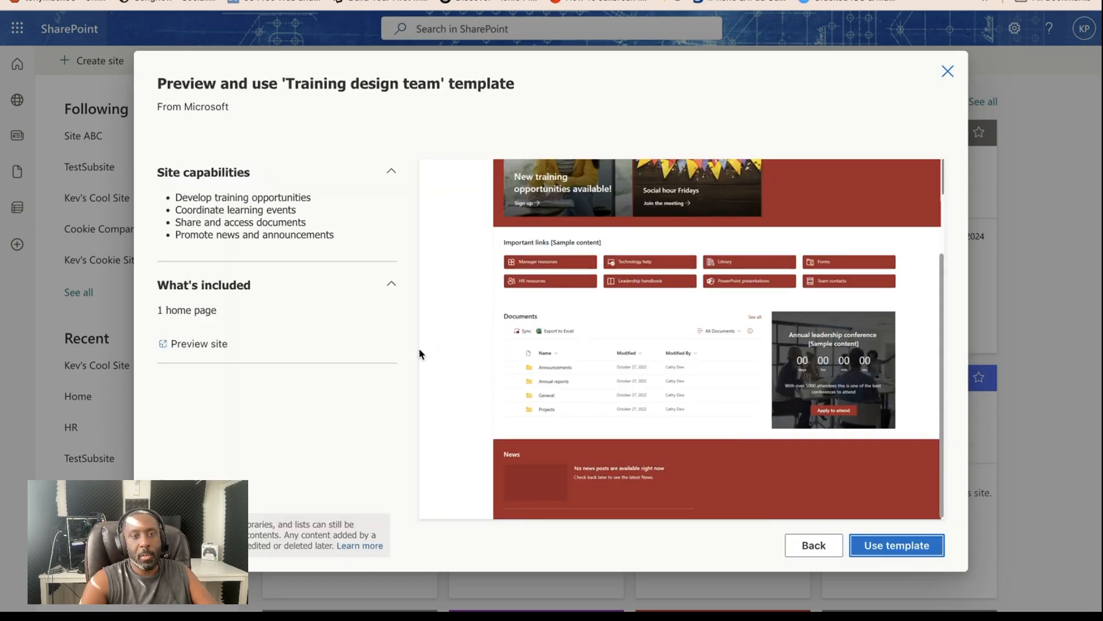
{"action": "scroll", "coordinate": [525, 341], "scroll_direction": "up", "scroll_amount": 3}
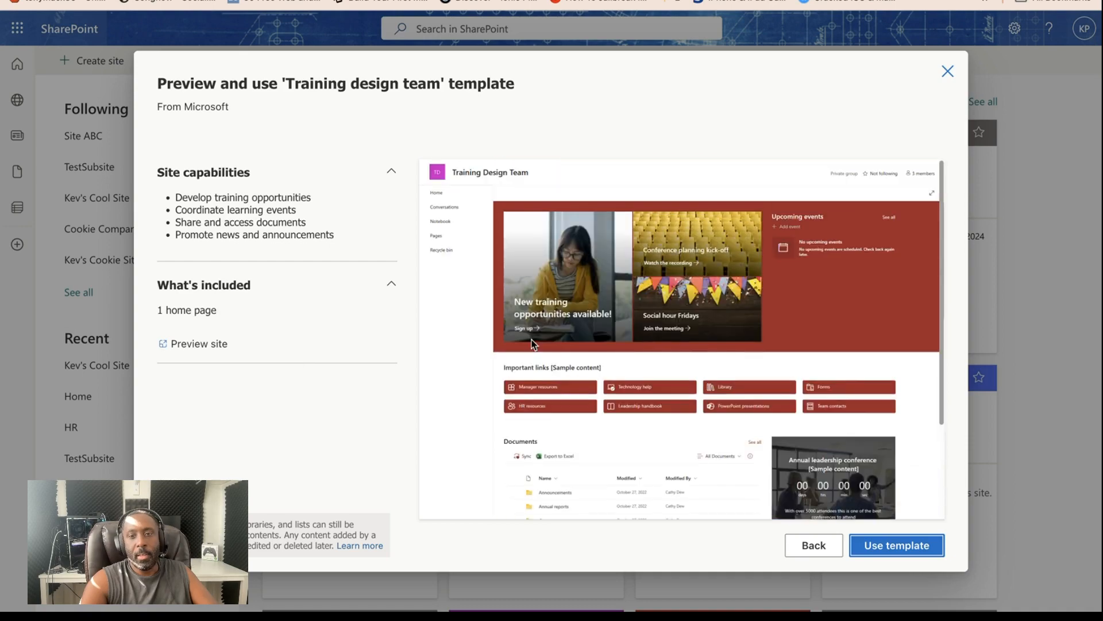
{"action": "left_click", "coordinate": [812, 547]}
- Use the Employee onboarding team template and name the site "HR Onboarding Site", leaving the description empty and the suggested site address in place
{"action": "left_click", "coordinate": [645, 258]}
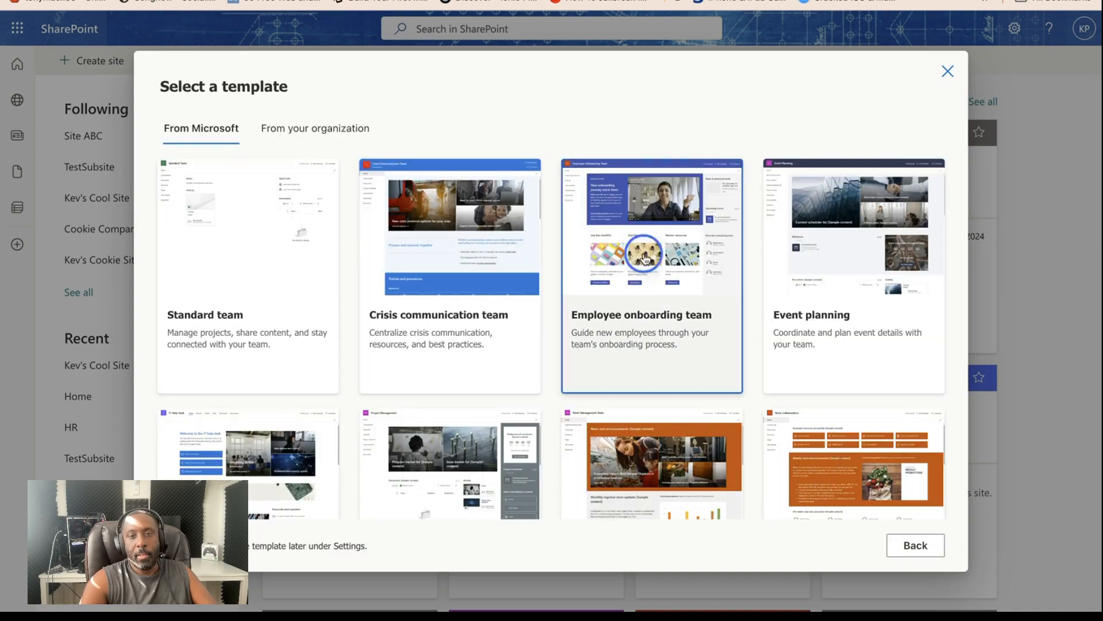
{"action": "left_click", "coordinate": [878, 546]}
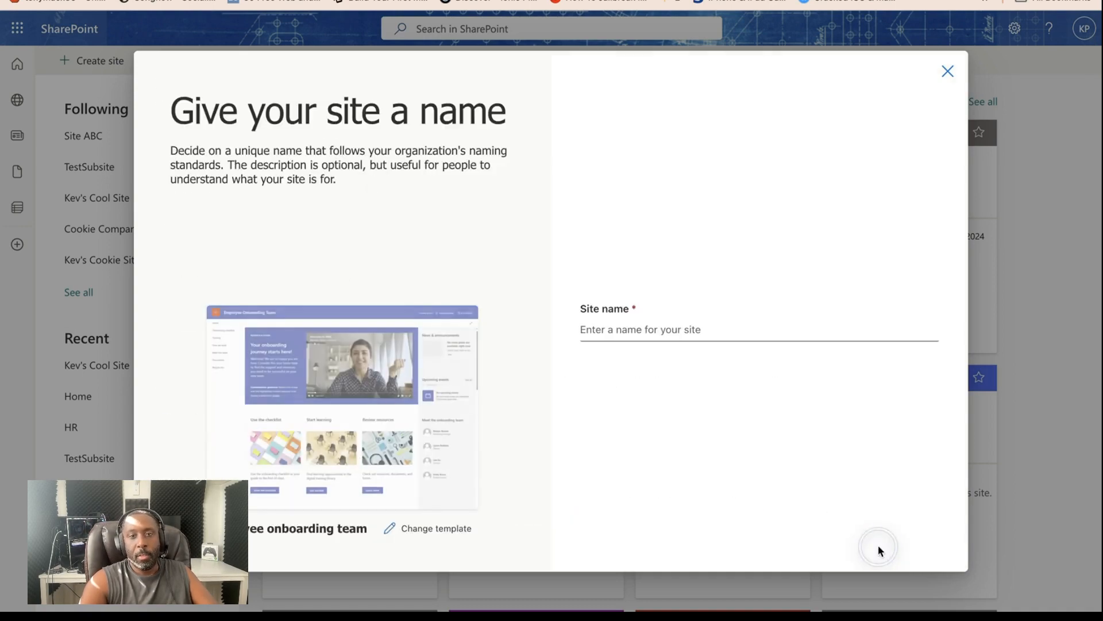
{"action": "left_click", "coordinate": [707, 326]}
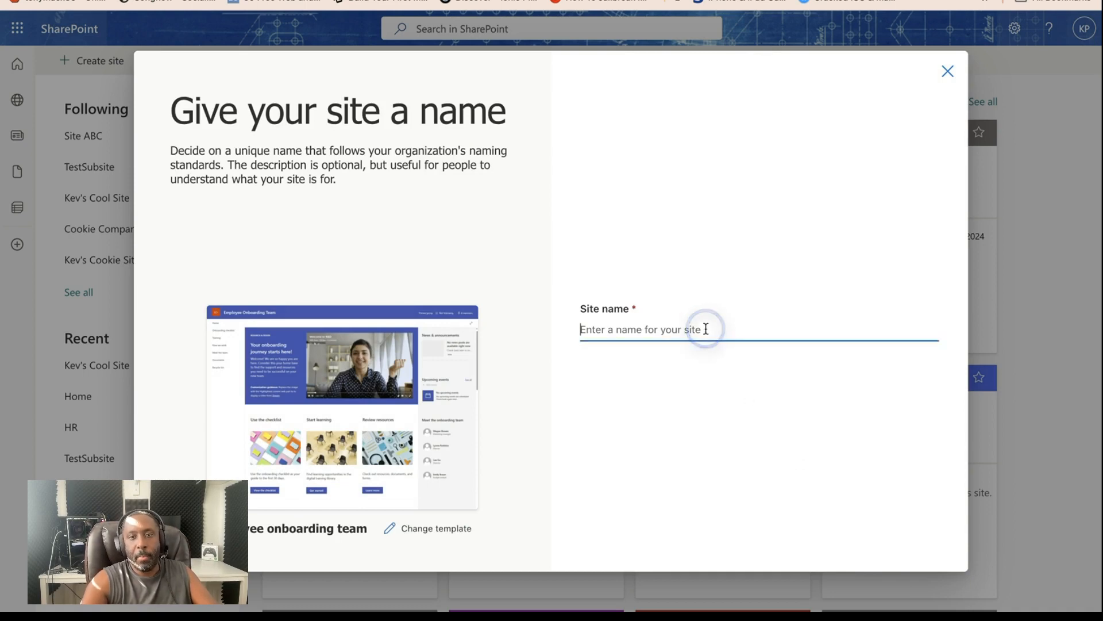
{"action": "left_click", "coordinate": [579, 341]}
{"action": "type", "text": "HR"}
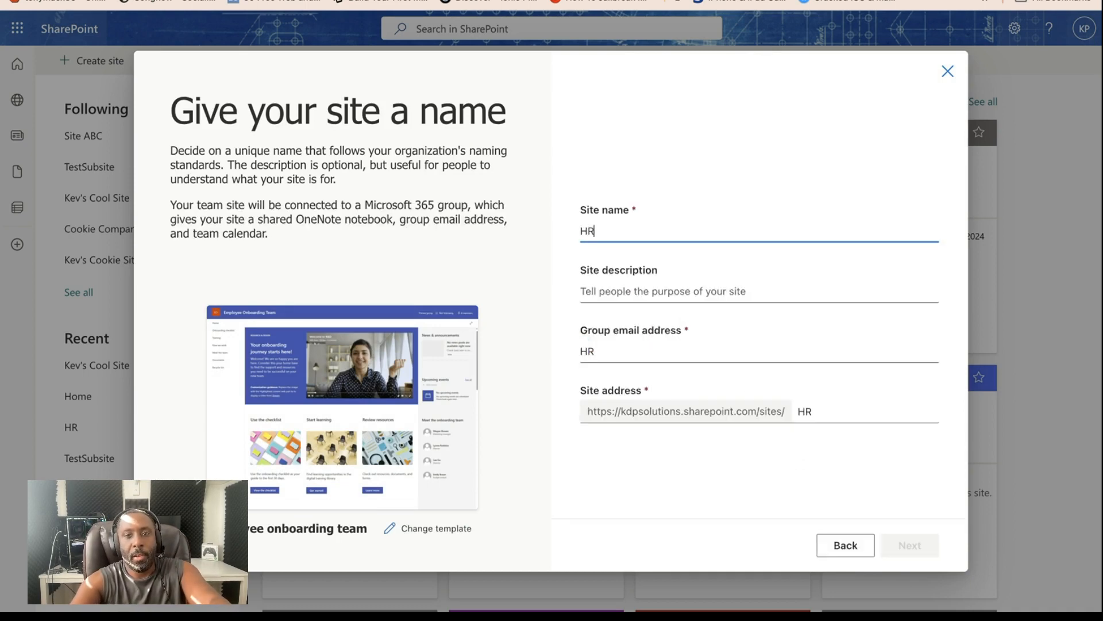
{"action": "type", "text": " Onboarding Site"}
{"action": "key", "text": "Tab"}
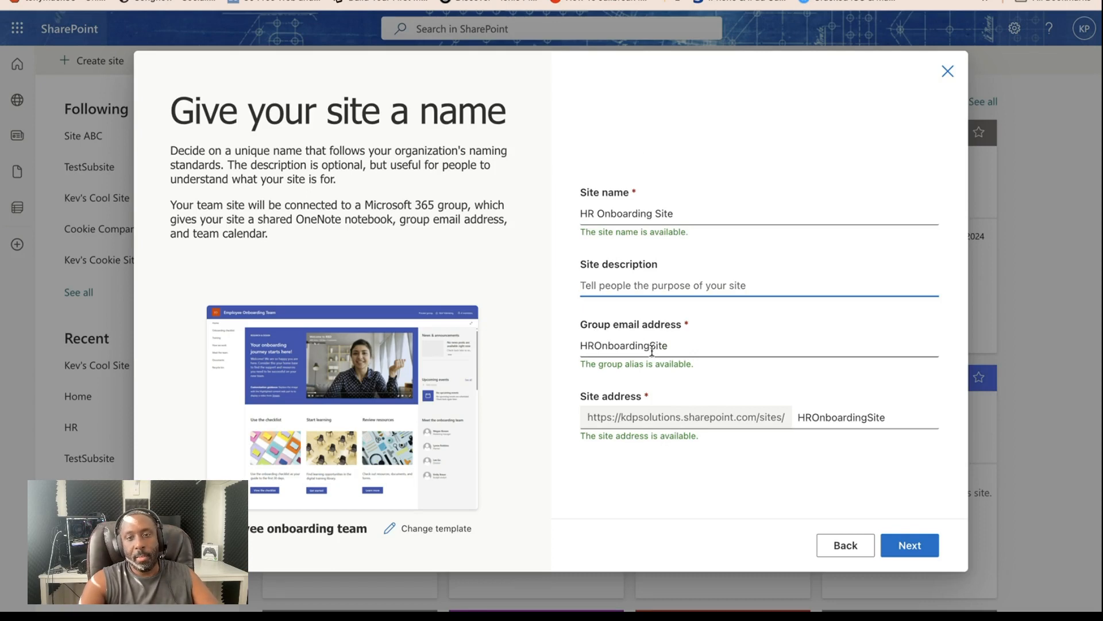
{"action": "left_click", "coordinate": [619, 410]}
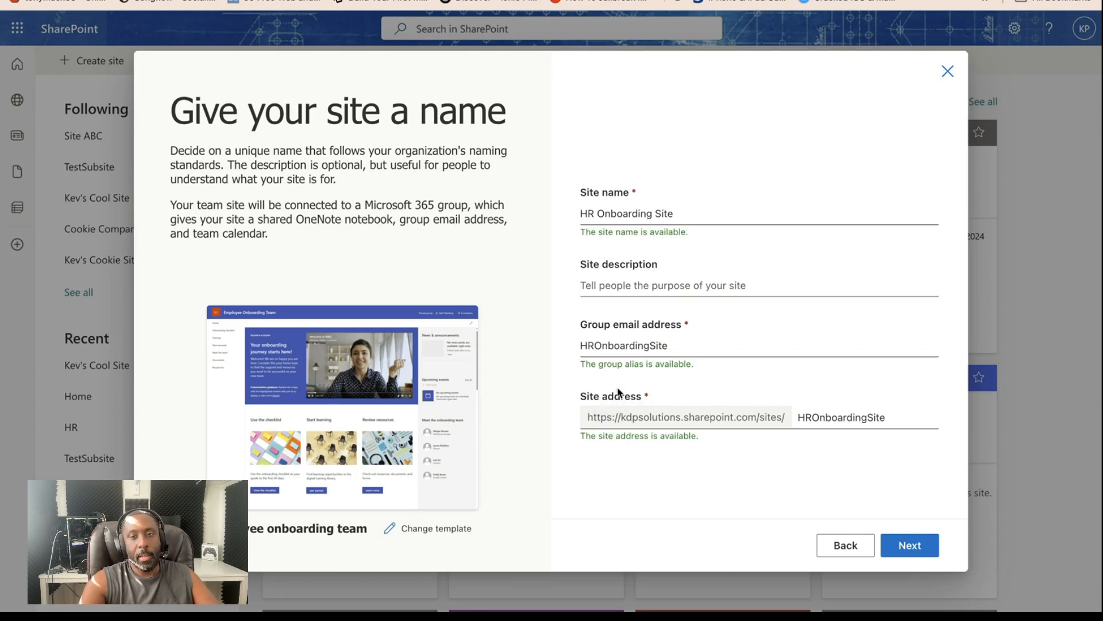
{"action": "left_click", "coordinate": [911, 545]}
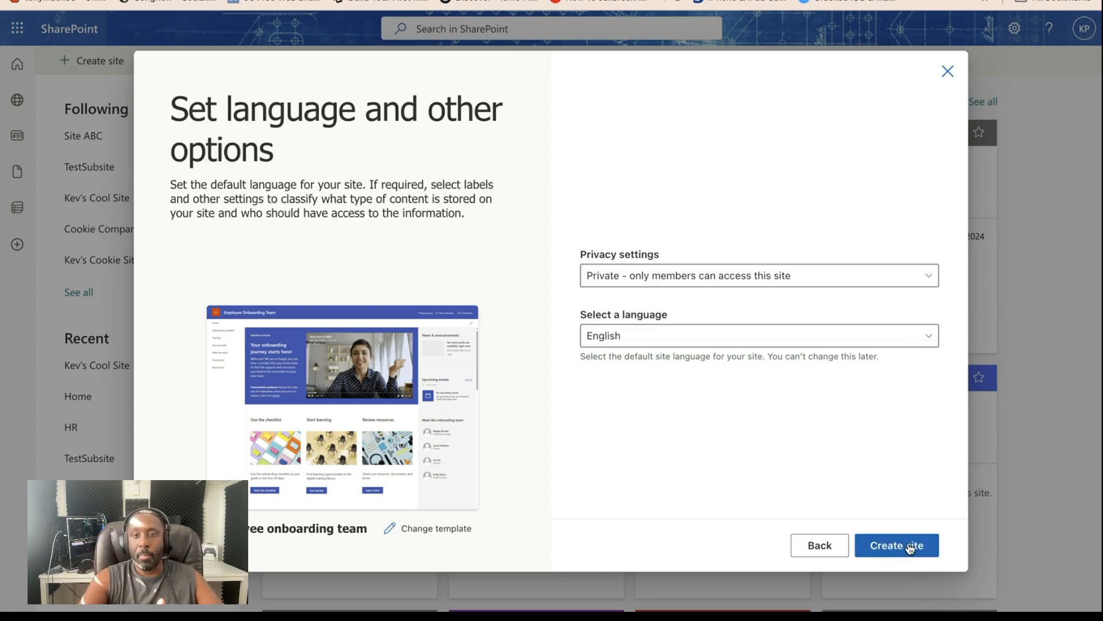
- Check the privacy and default language options available for the new site
{"action": "left_click", "coordinate": [722, 277]}
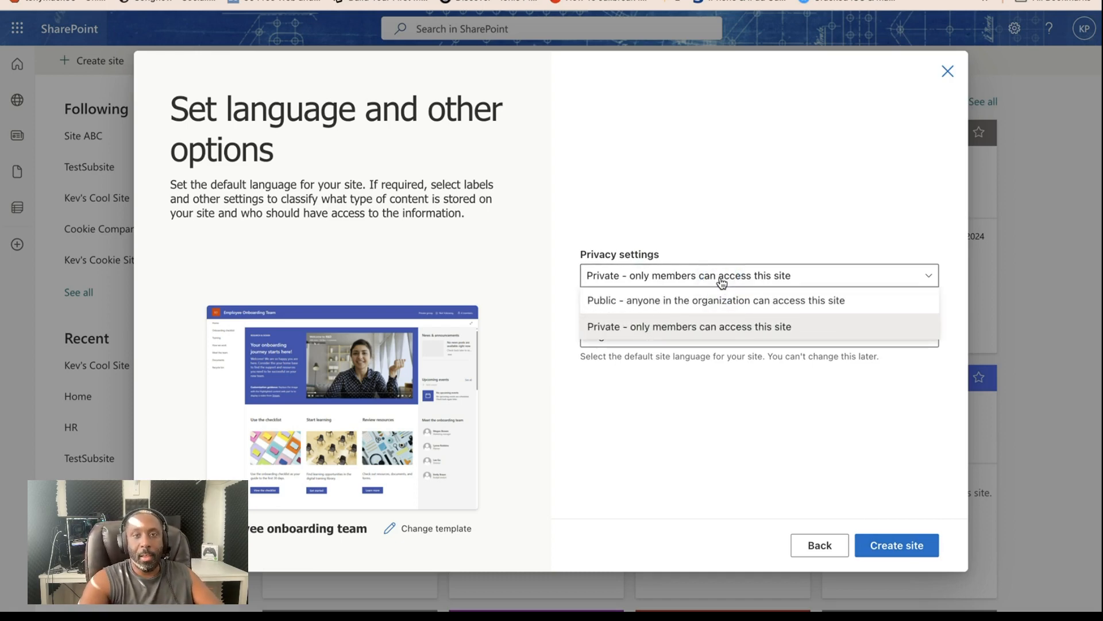
{"action": "left_click", "coordinate": [715, 173]}
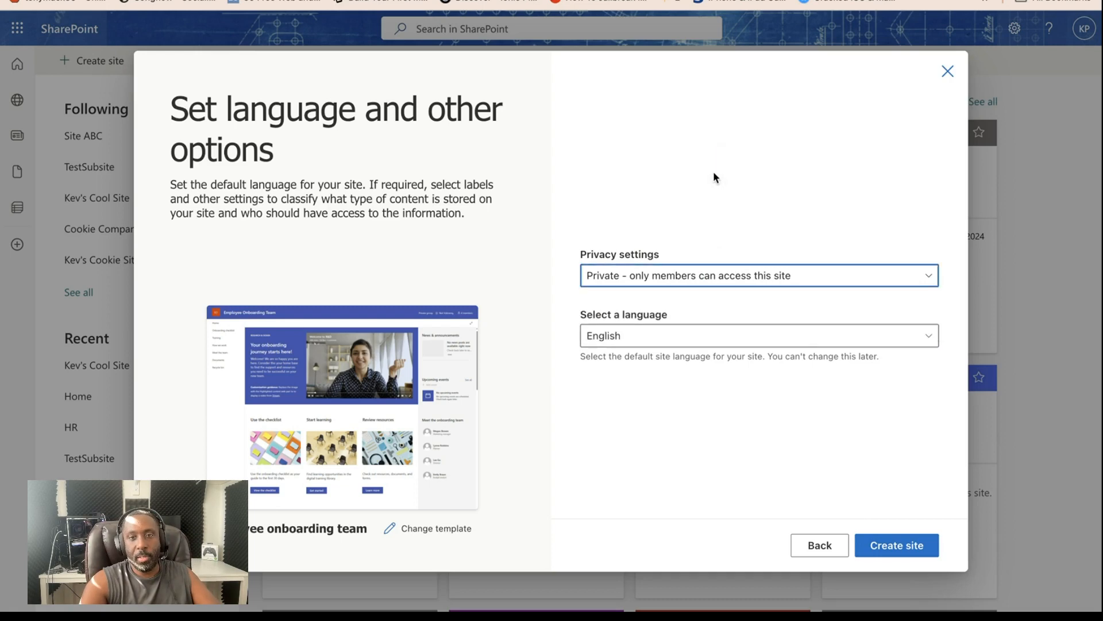
{"action": "left_click", "coordinate": [667, 340]}
{"action": "left_click", "coordinate": [670, 313]}
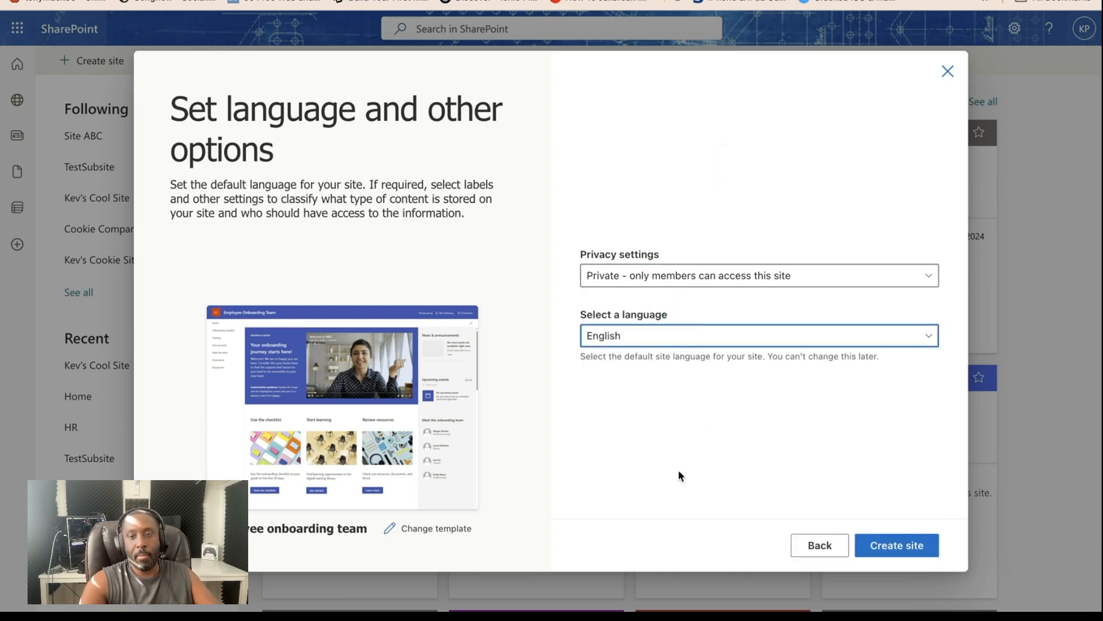
- Create the site without adding any members and dismiss its Next steps suggestions
{"action": "left_click", "coordinate": [890, 543]}
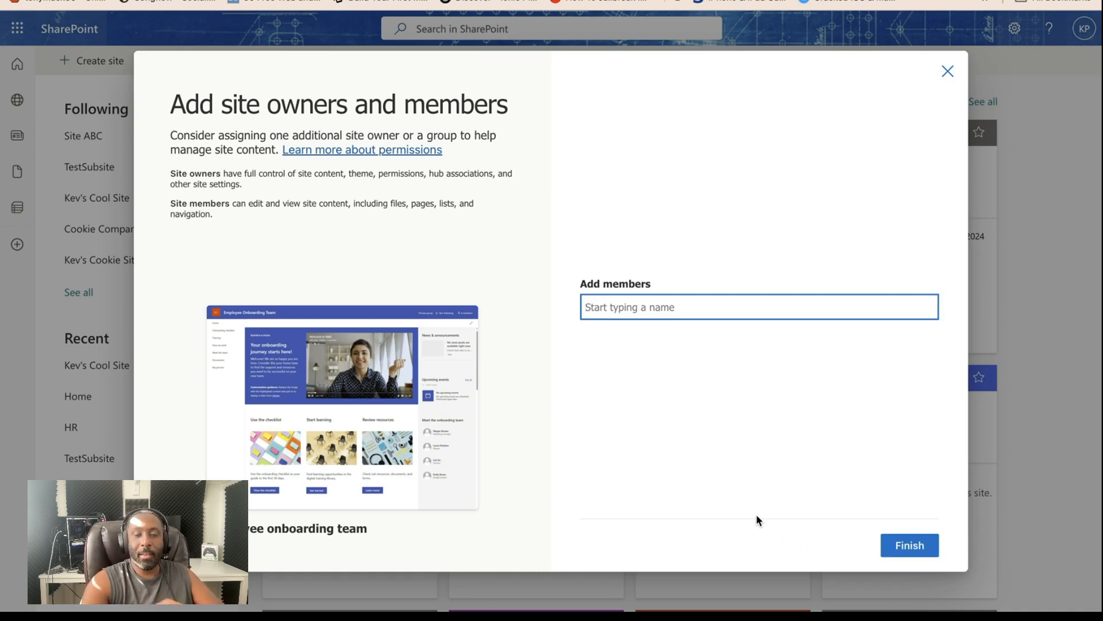
{"action": "left_click", "coordinate": [906, 546]}
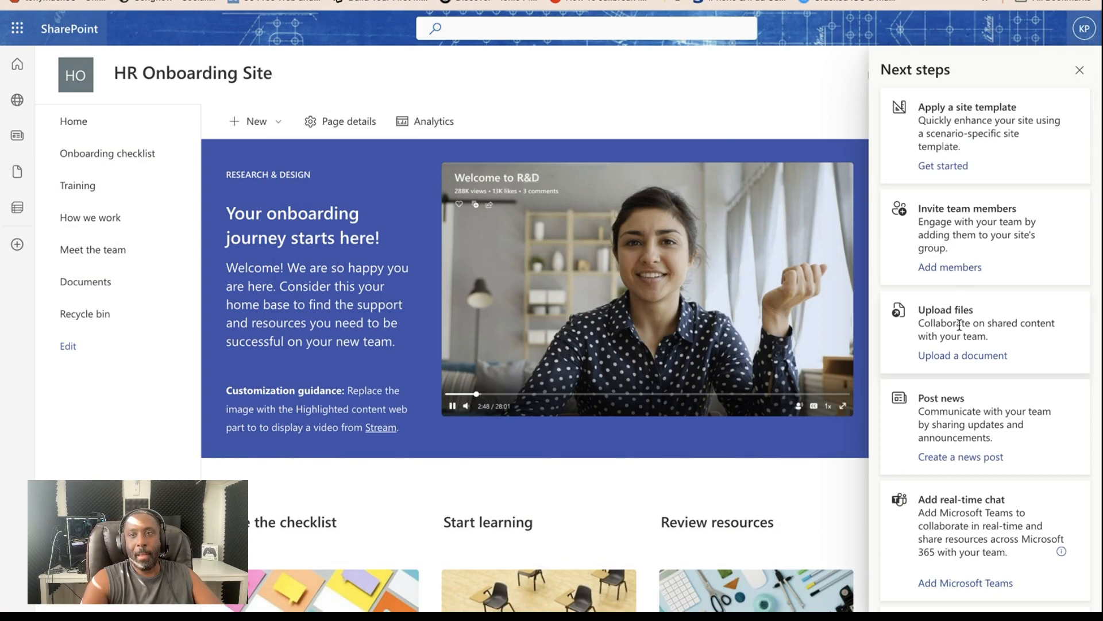
{"action": "scroll", "coordinate": [948, 358], "scroll_direction": "down", "scroll_amount": 2}
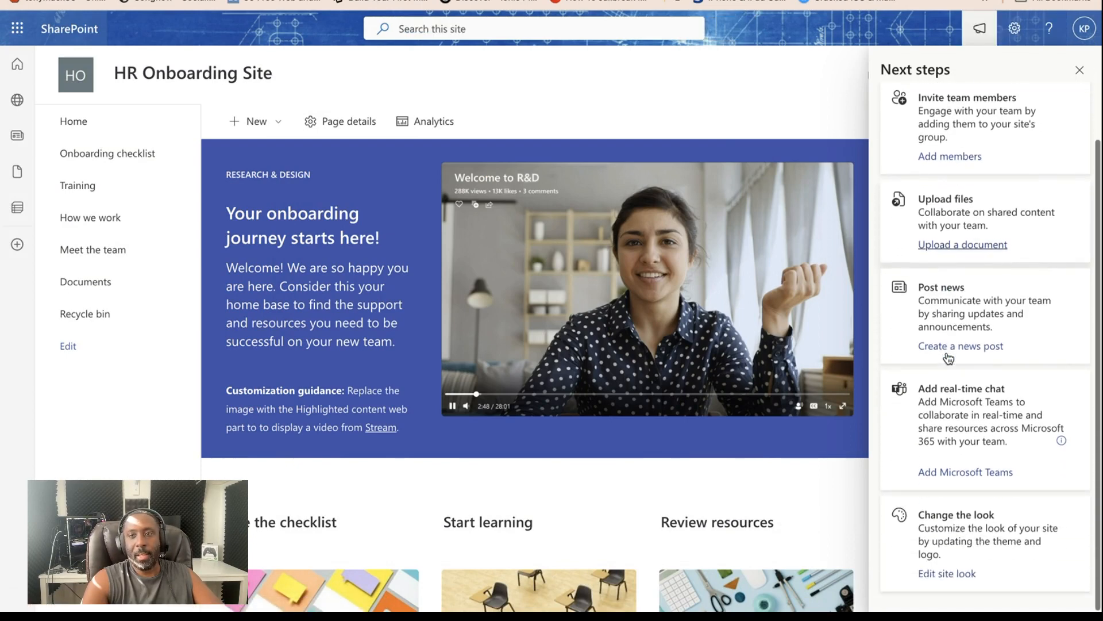
{"action": "scroll", "coordinate": [948, 359], "scroll_direction": "up", "scroll_amount": 2}
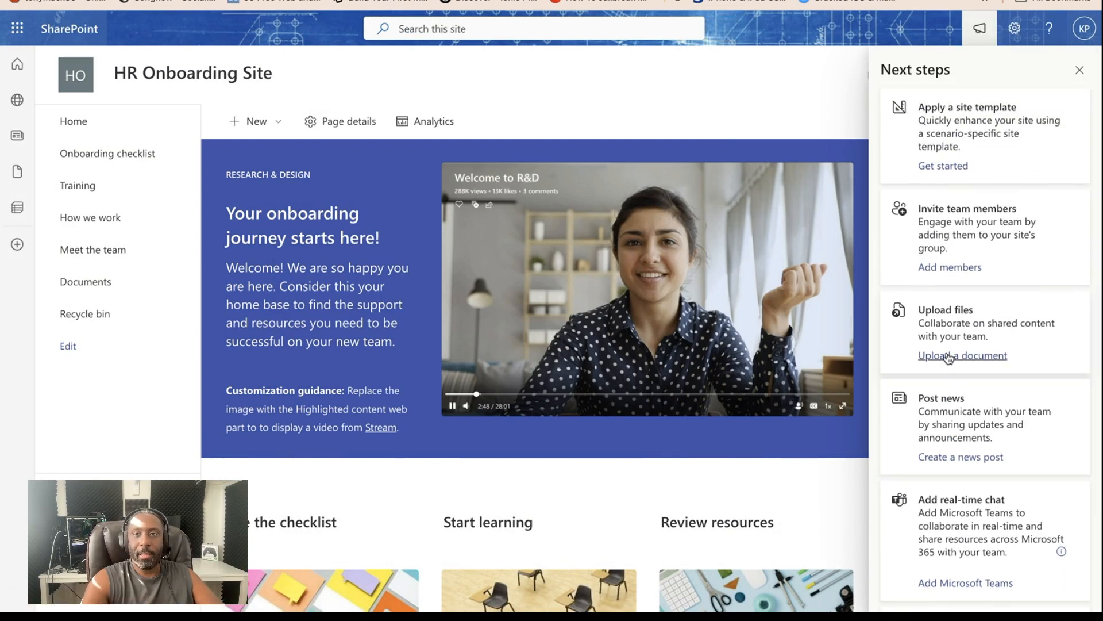
{"action": "left_click", "coordinate": [1080, 69]}
- Look over the home page of the new HR Onboarding Site, including its events and onboarding sections
{"action": "scroll", "coordinate": [573, 362], "scroll_direction": "down", "scroll_amount": 1}
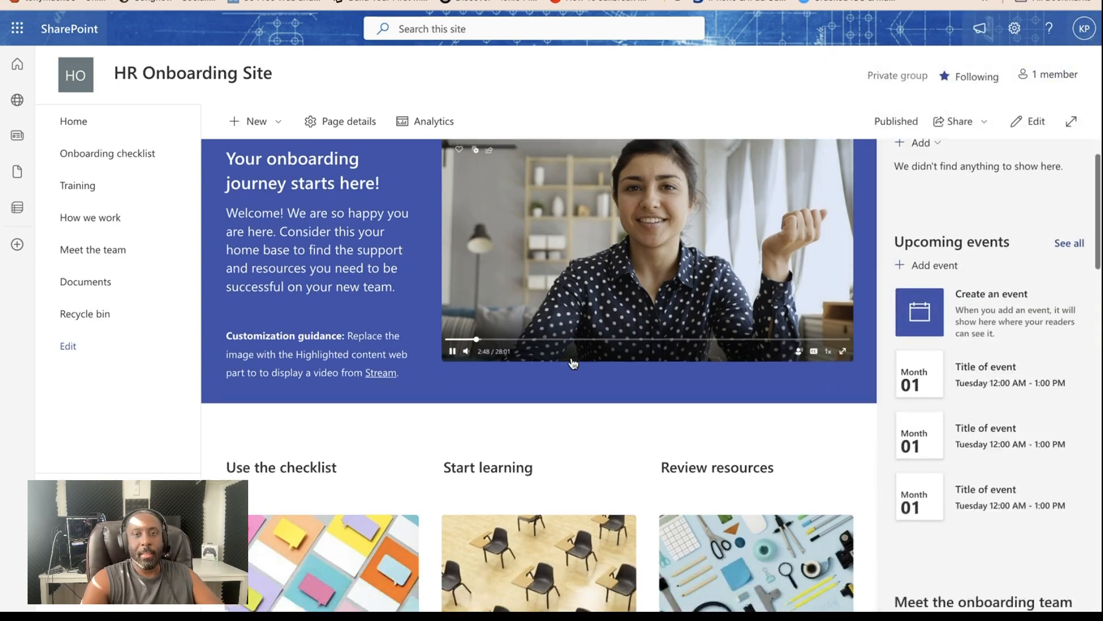
{"action": "scroll", "coordinate": [573, 362], "scroll_direction": "down", "scroll_amount": 15}
{"action": "scroll", "coordinate": [573, 362], "scroll_direction": "up", "scroll_amount": 14}
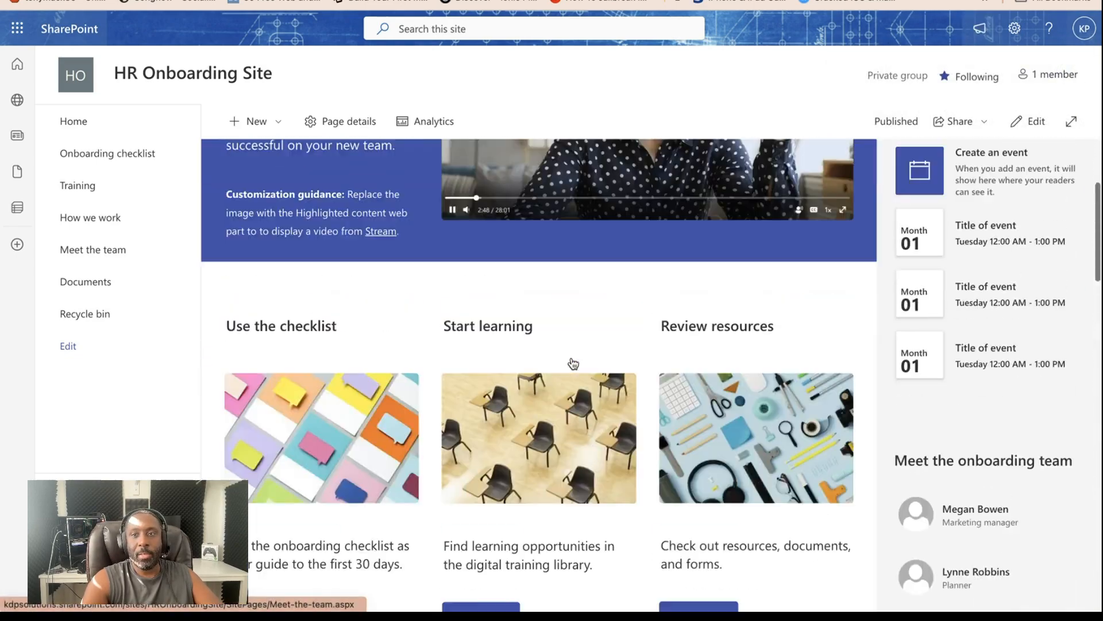
- Review the welcome banner and the checklist, learning and resources sections on the HR Onboarding Site home page
{"action": "scroll", "coordinate": [573, 362], "scroll_direction": "up", "scroll_amount": 4}
{"action": "scroll", "coordinate": [573, 362], "scroll_direction": "down", "scroll_amount": 10}
{"action": "scroll", "coordinate": [573, 362], "scroll_direction": "up", "scroll_amount": 10}
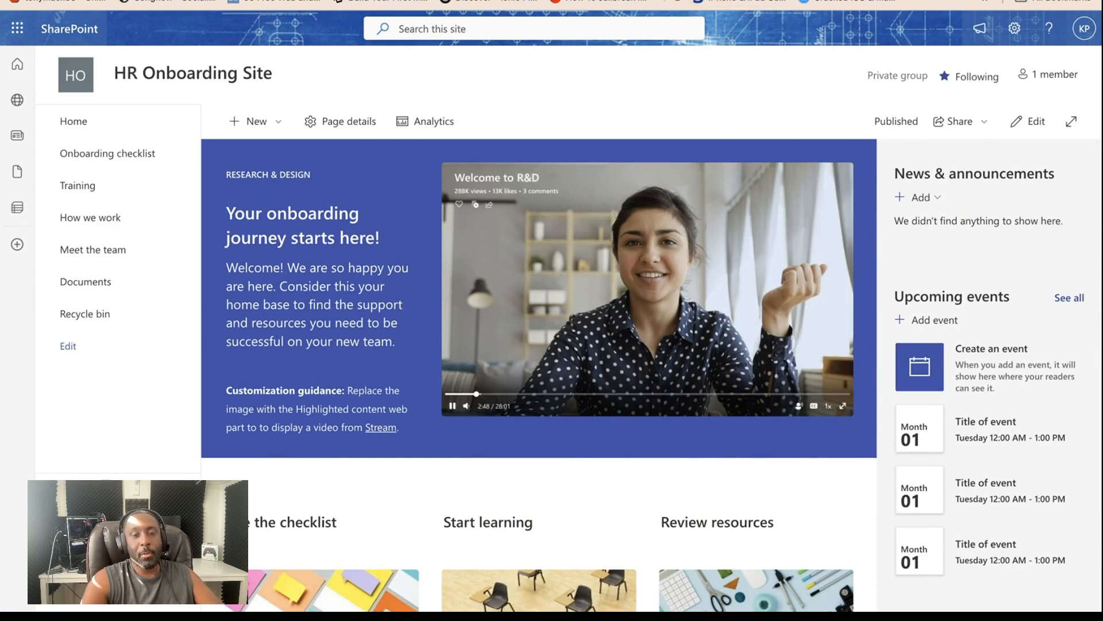
- Switch to the Microsoft 365 home page, open SharePoint from there and start creating a communication site
{"action": "left_click", "coordinate": [701, 1]}
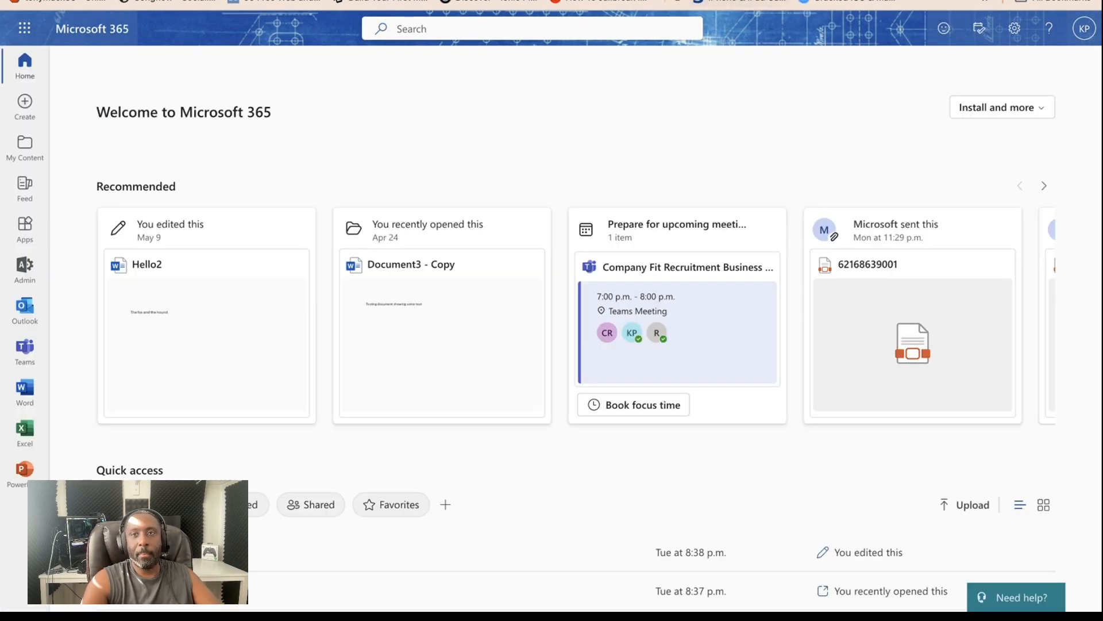
{"action": "left_click", "coordinate": [24, 27]}
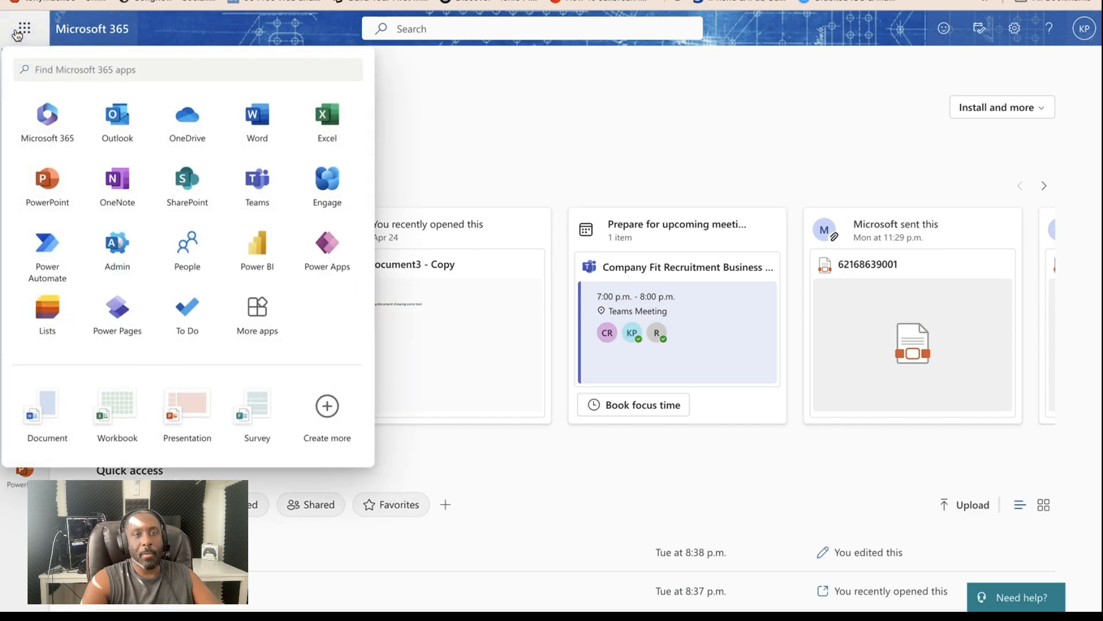
{"action": "left_click", "coordinate": [163, 198]}
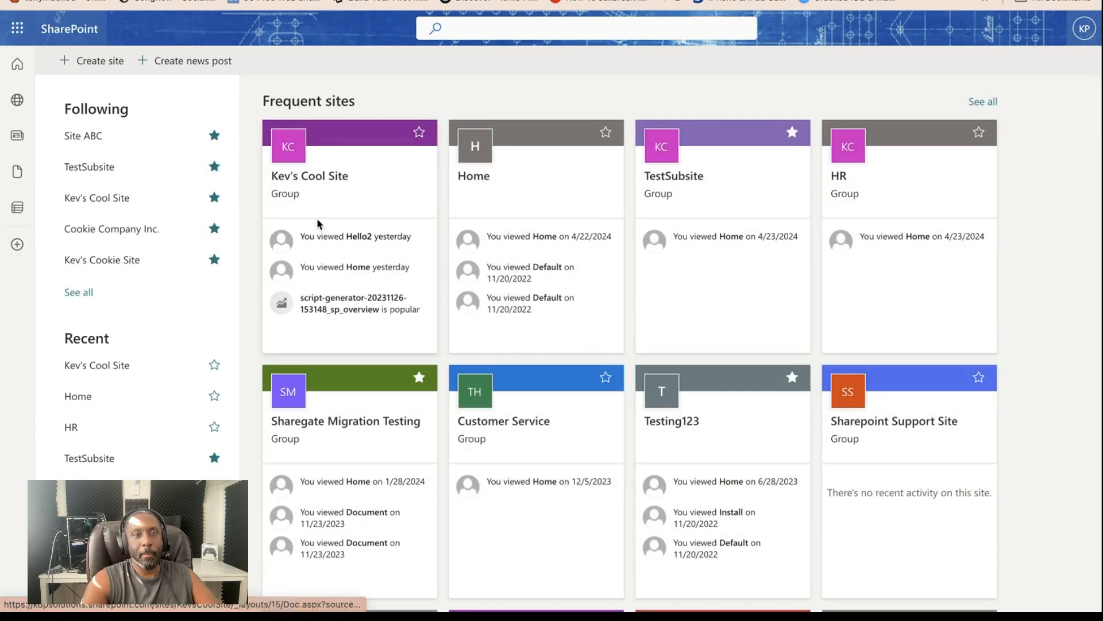
{"action": "left_click", "coordinate": [111, 62]}
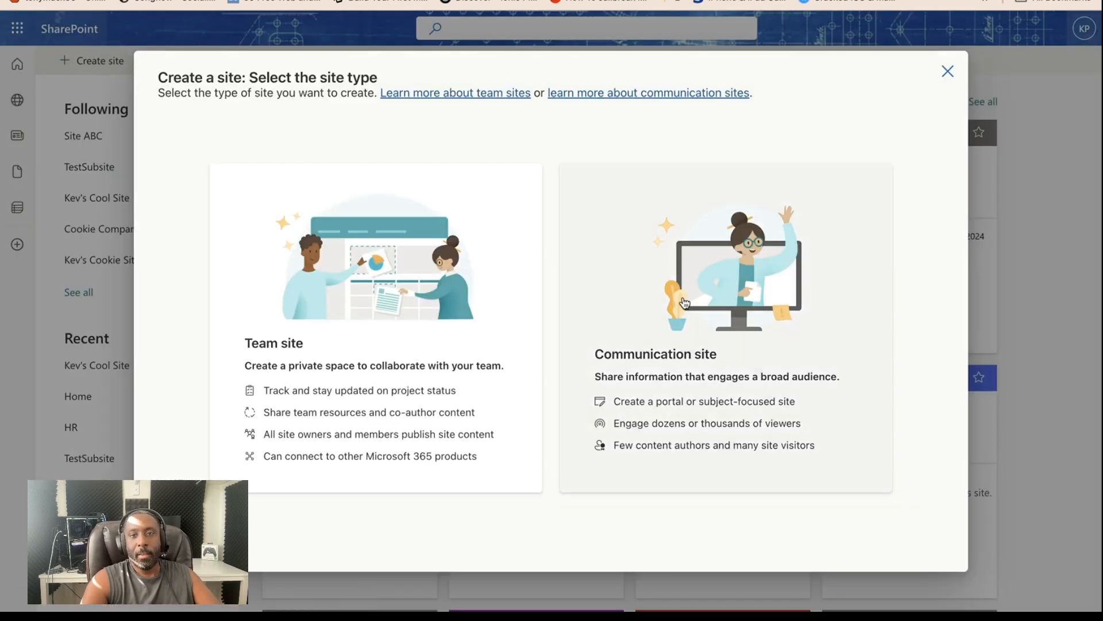
{"action": "left_click", "coordinate": [684, 303]}
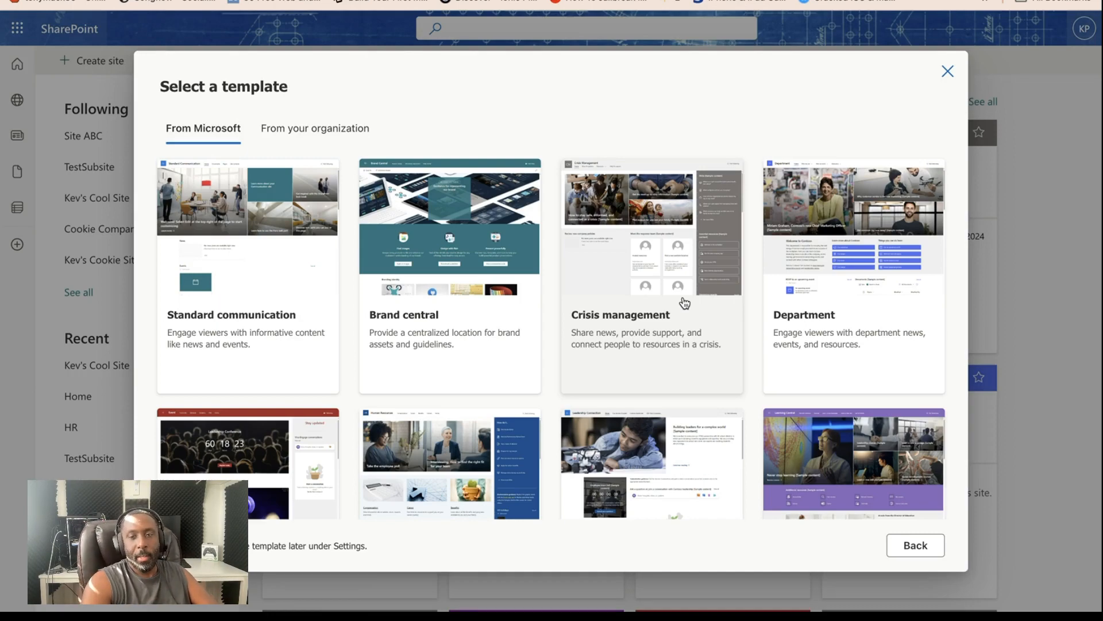
- Browse the Microsoft communication site templates and preview the Learning central template
{"action": "scroll", "coordinate": [621, 392], "scroll_direction": "down", "scroll_amount": 6}
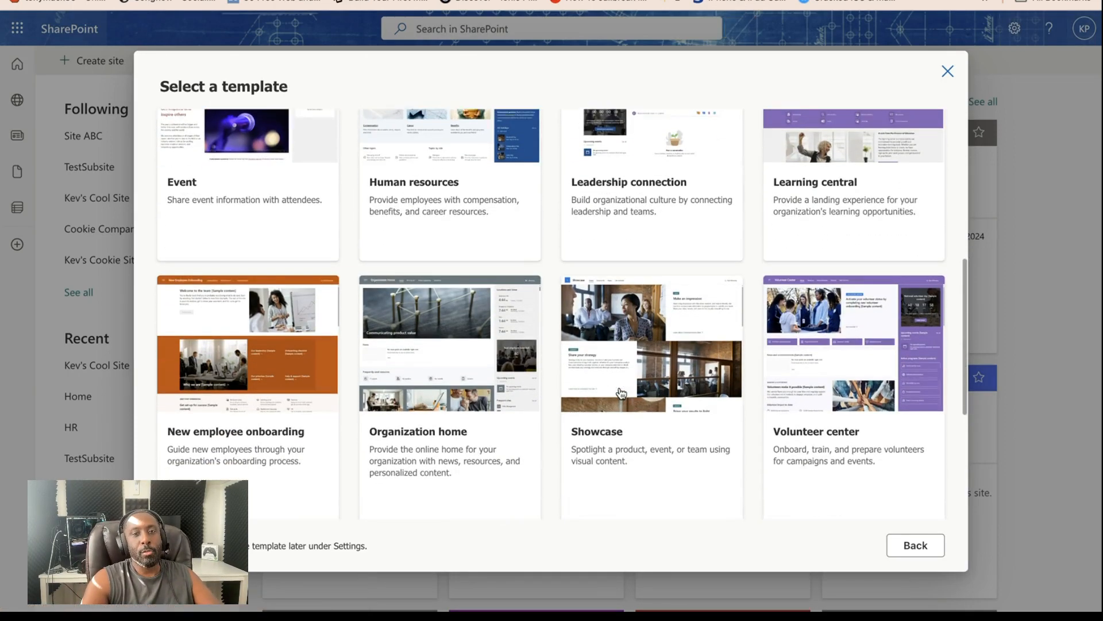
{"action": "scroll", "coordinate": [621, 391], "scroll_direction": "up", "scroll_amount": 10}
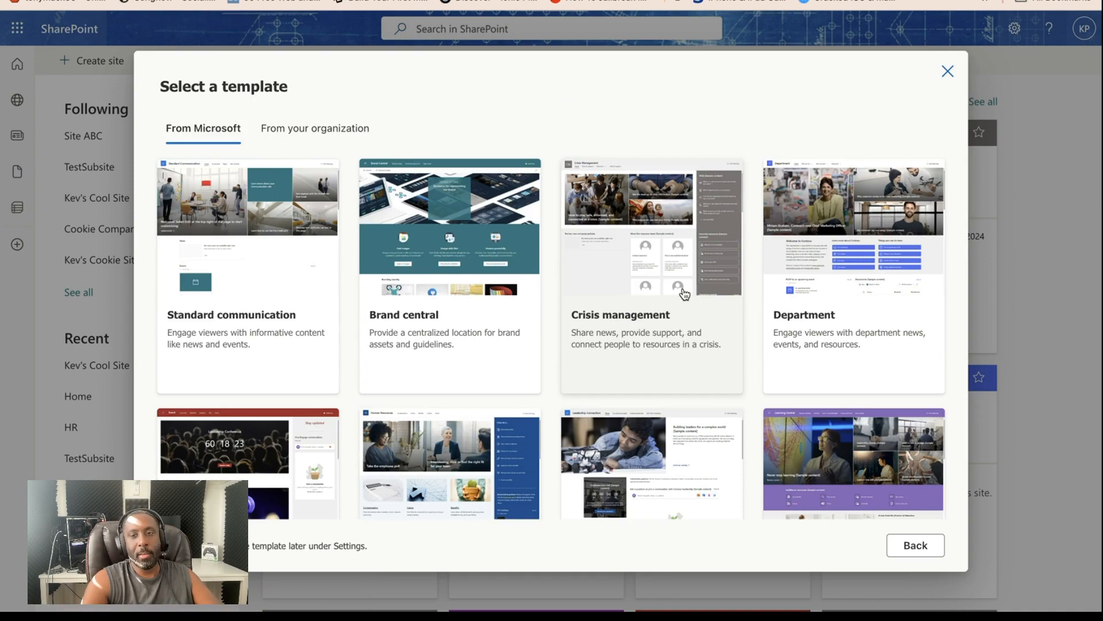
{"action": "scroll", "coordinate": [682, 292], "scroll_direction": "down", "scroll_amount": 3}
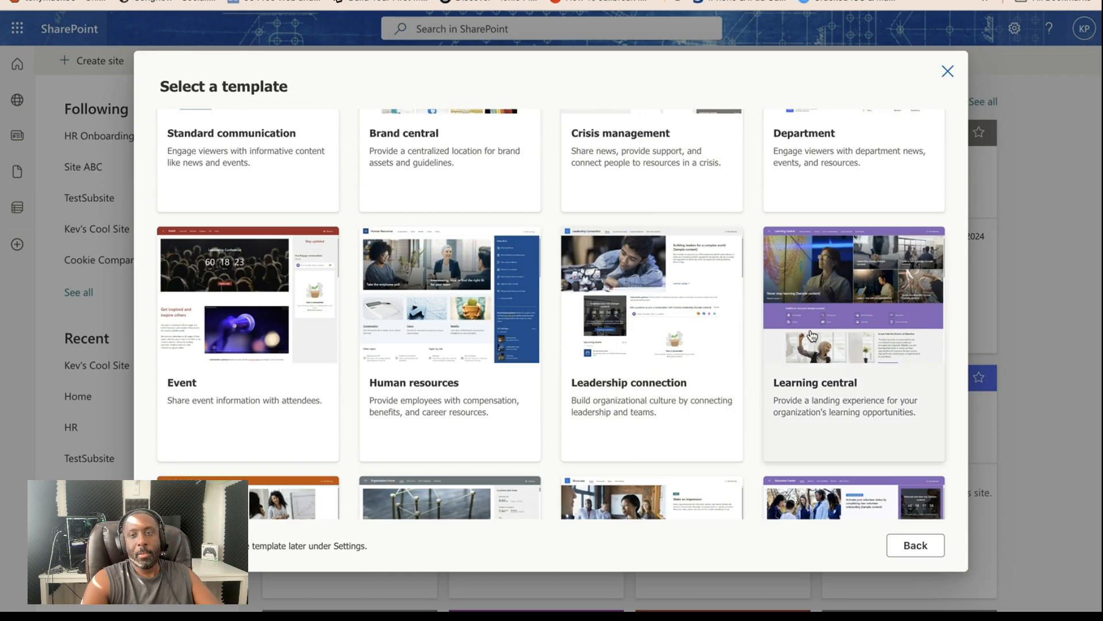
{"action": "left_click", "coordinate": [840, 347]}
{"action": "scroll", "coordinate": [557, 313], "scroll_direction": "down", "scroll_amount": 2}
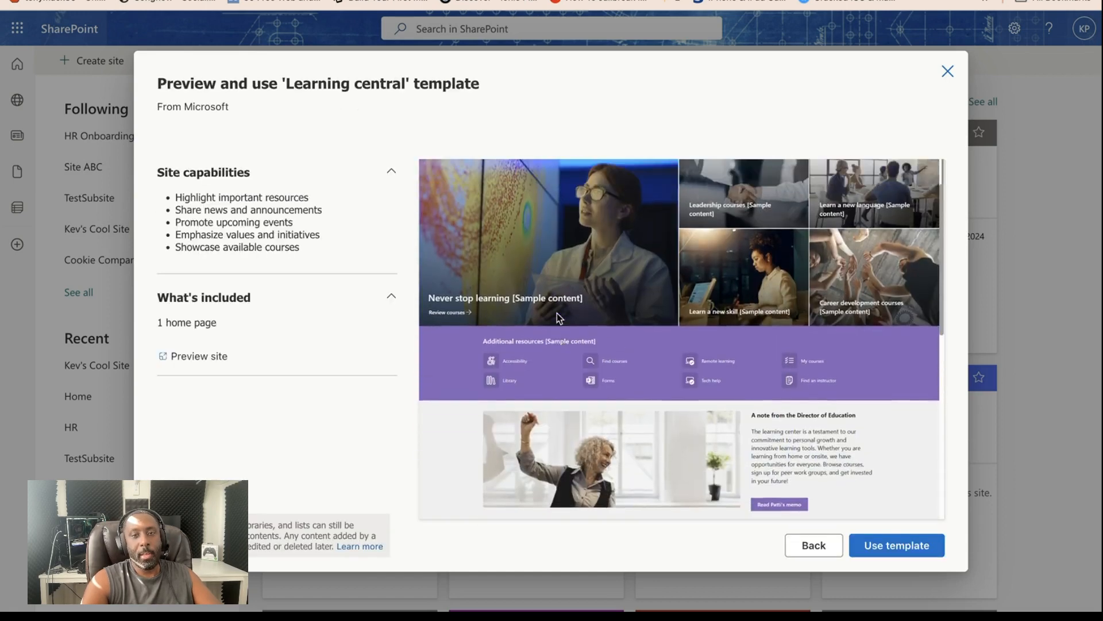
{"action": "scroll", "coordinate": [557, 313], "scroll_direction": "up", "scroll_amount": 1}
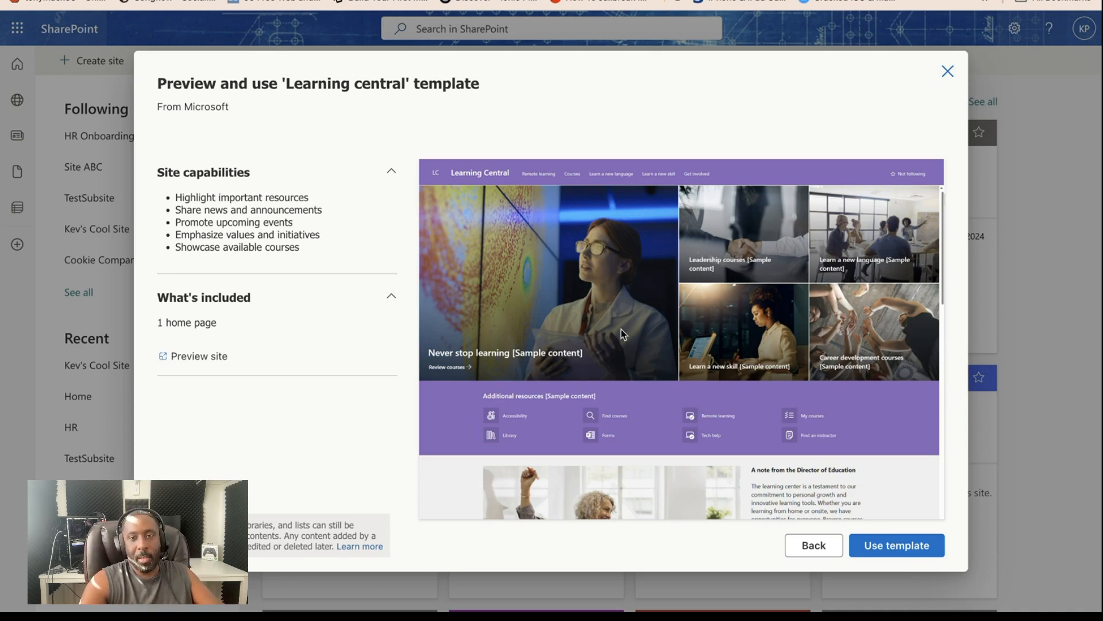
- Create the site from the Learning central template with the name "LMS", no description, the suggested address and English as its language
{"action": "left_click", "coordinate": [908, 544]}
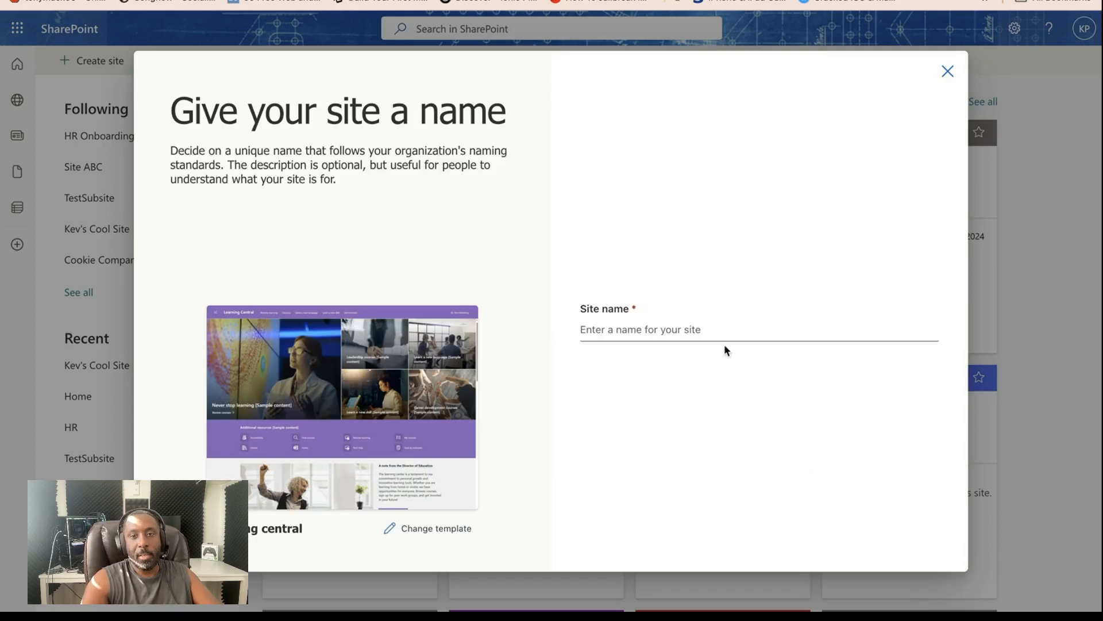
{"action": "left_click", "coordinate": [713, 326]}
{"action": "type", "text": "LMS"}
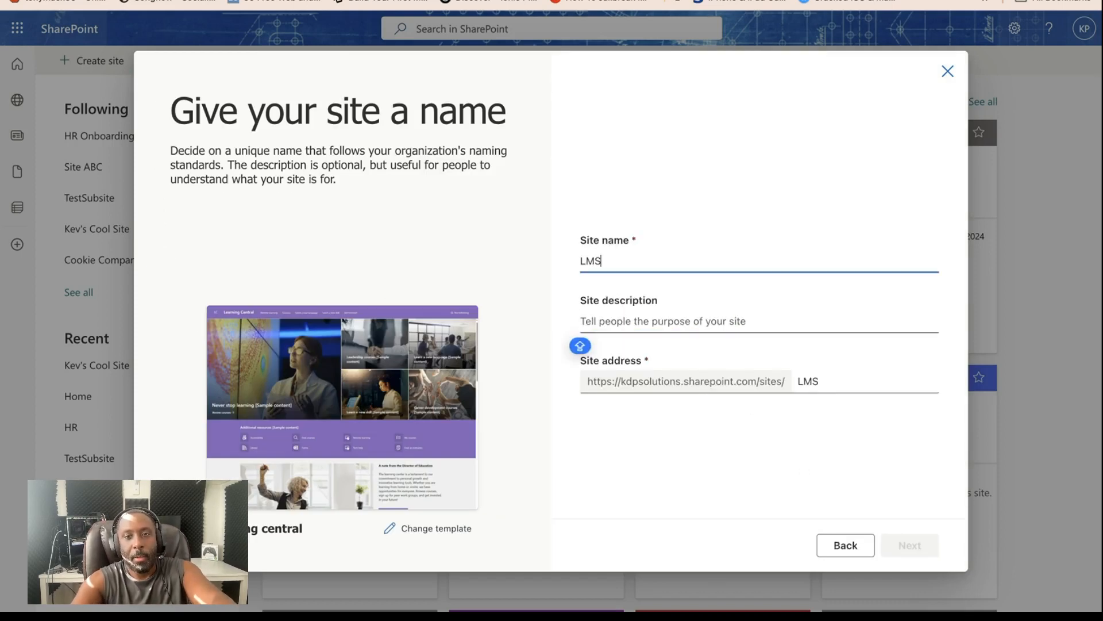
{"action": "key", "text": "Tab"}
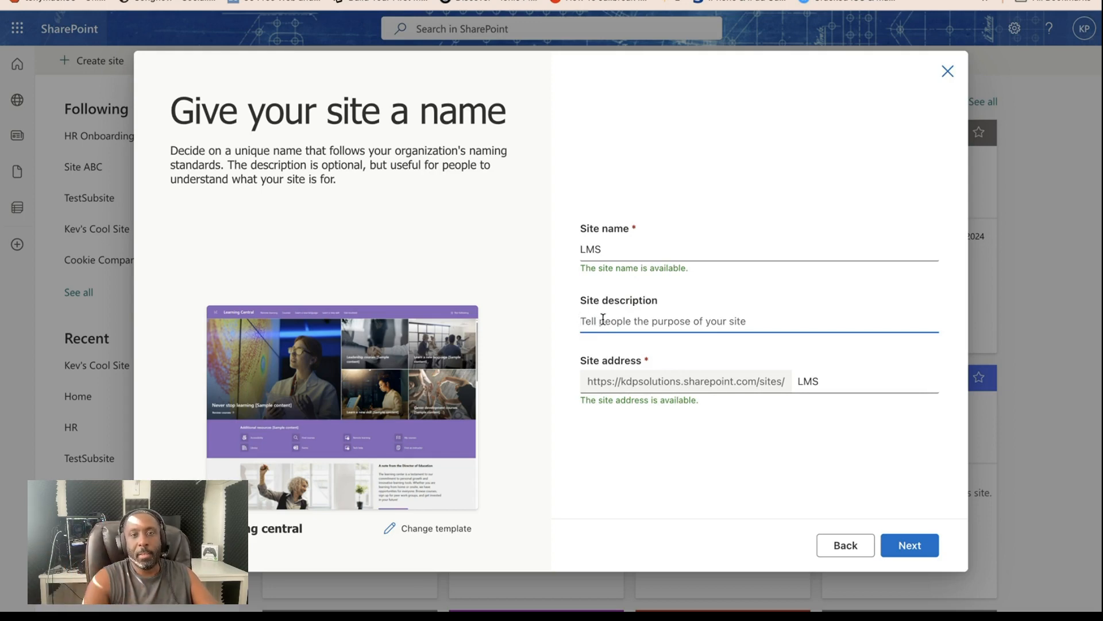
{"action": "left_click", "coordinate": [910, 550]}
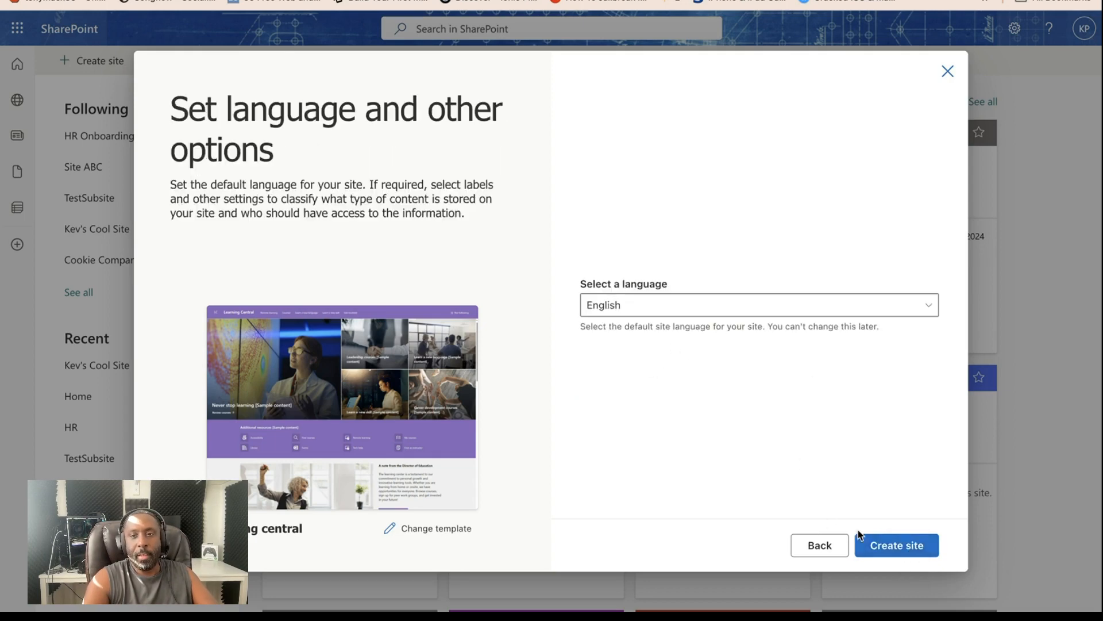
{"action": "left_click", "coordinate": [883, 548]}
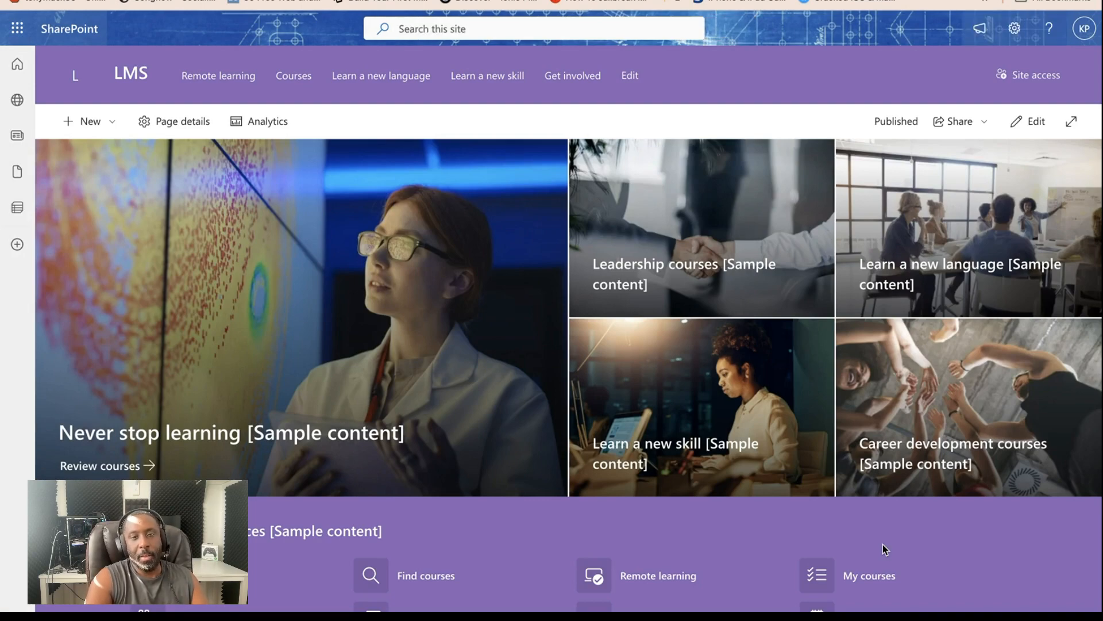
- Look over the new LMS home page, including its course tiles, additional resources, news, events and mission sections
{"action": "scroll", "coordinate": [706, 415], "scroll_direction": "down", "scroll_amount": 6}
{"action": "scroll", "coordinate": [703, 412], "scroll_direction": "up", "scroll_amount": 6}
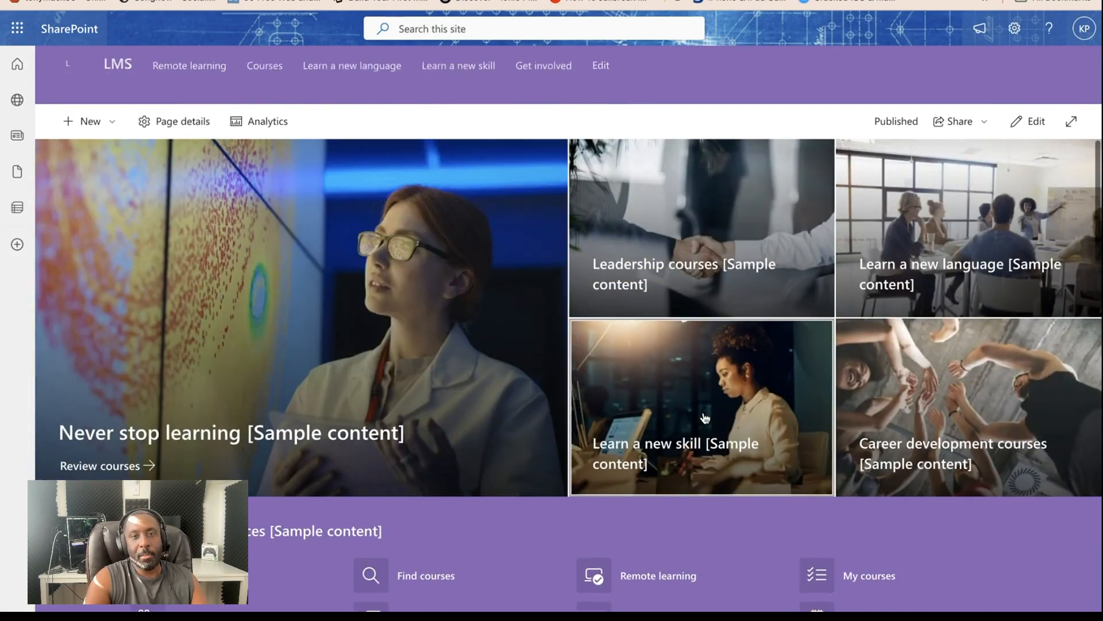
{"action": "scroll", "coordinate": [704, 418], "scroll_direction": "down", "scroll_amount": 10}
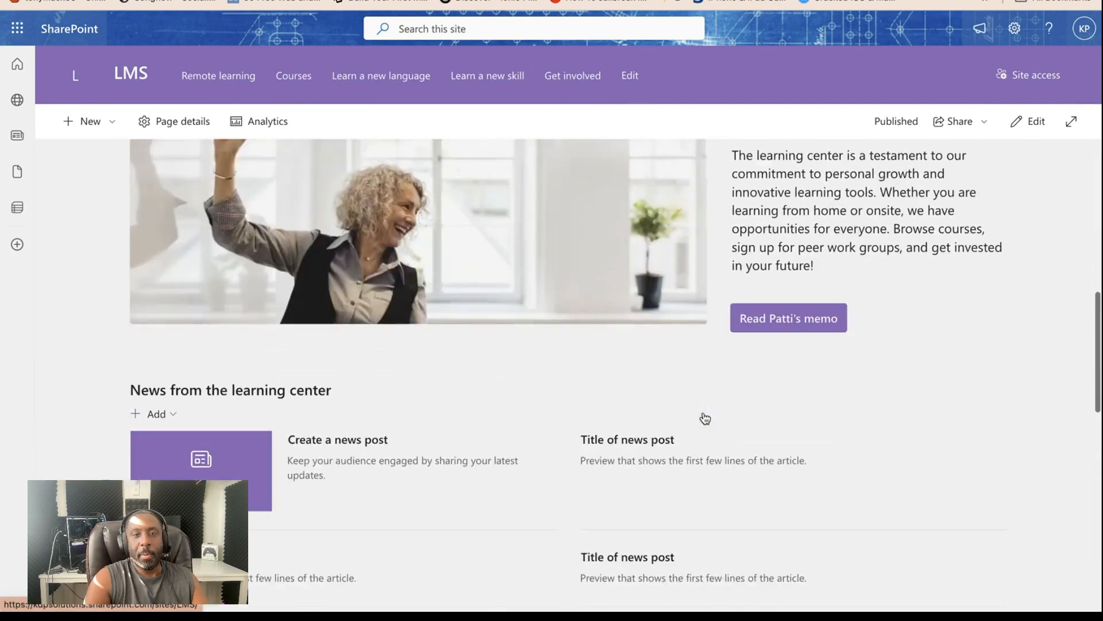
{"action": "scroll", "coordinate": [705, 418], "scroll_direction": "down", "scroll_amount": 2}
{"action": "scroll", "coordinate": [705, 418], "scroll_direction": "down", "scroll_amount": 8}
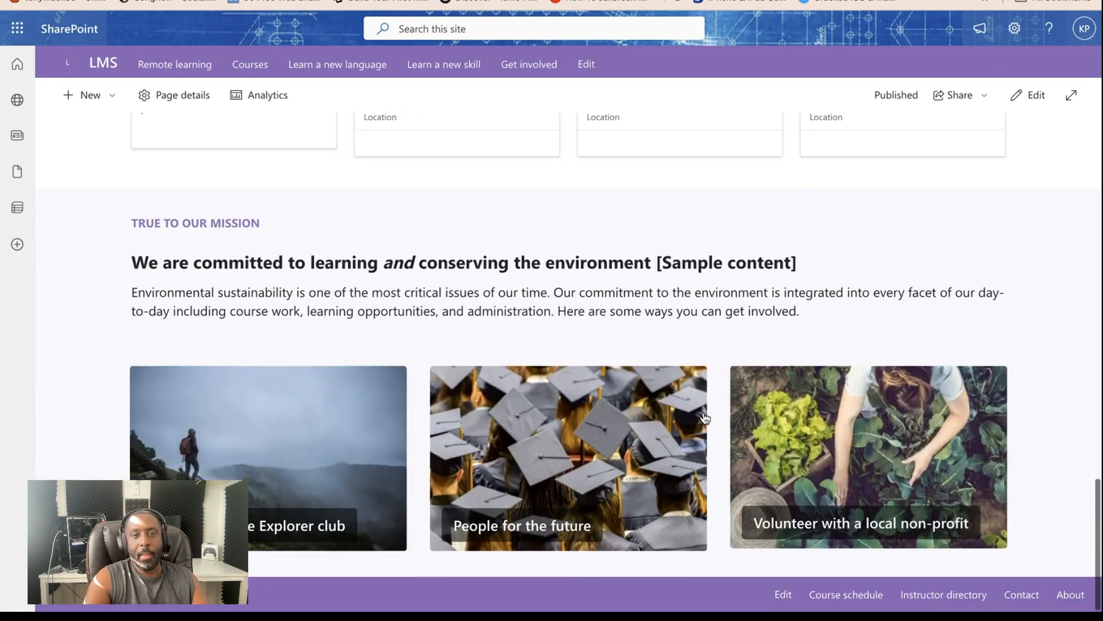
{"action": "scroll", "coordinate": [705, 418], "scroll_direction": "up", "scroll_amount": 15}
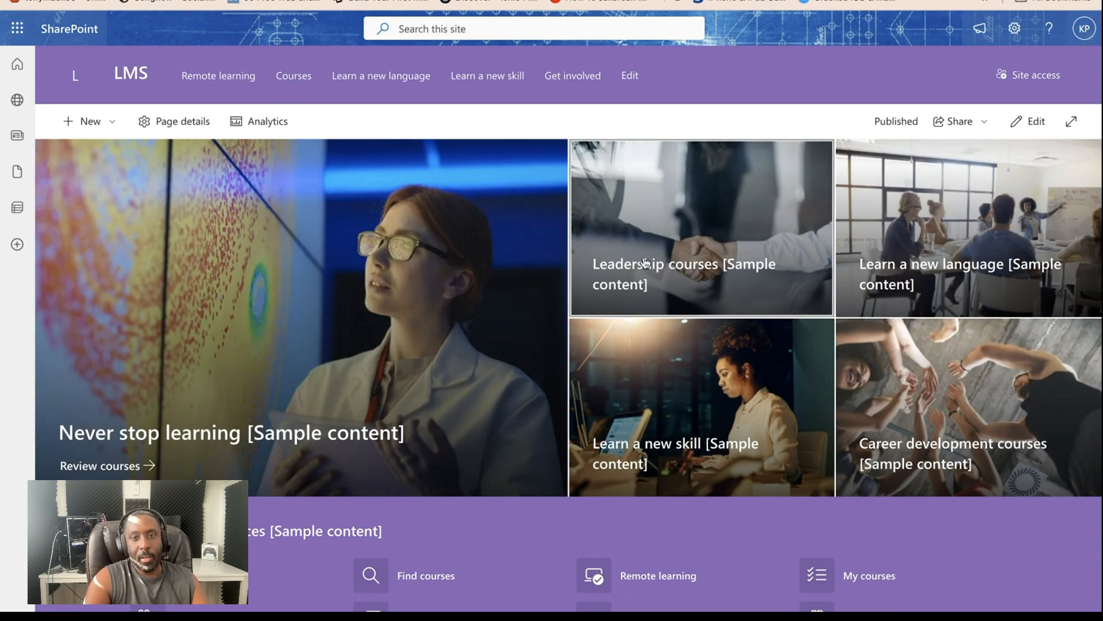
{"action": "scroll", "coordinate": [698, 430], "scroll_direction": "down", "scroll_amount": 1}
{"action": "scroll", "coordinate": [698, 431], "scroll_direction": "down", "scroll_amount": 10}
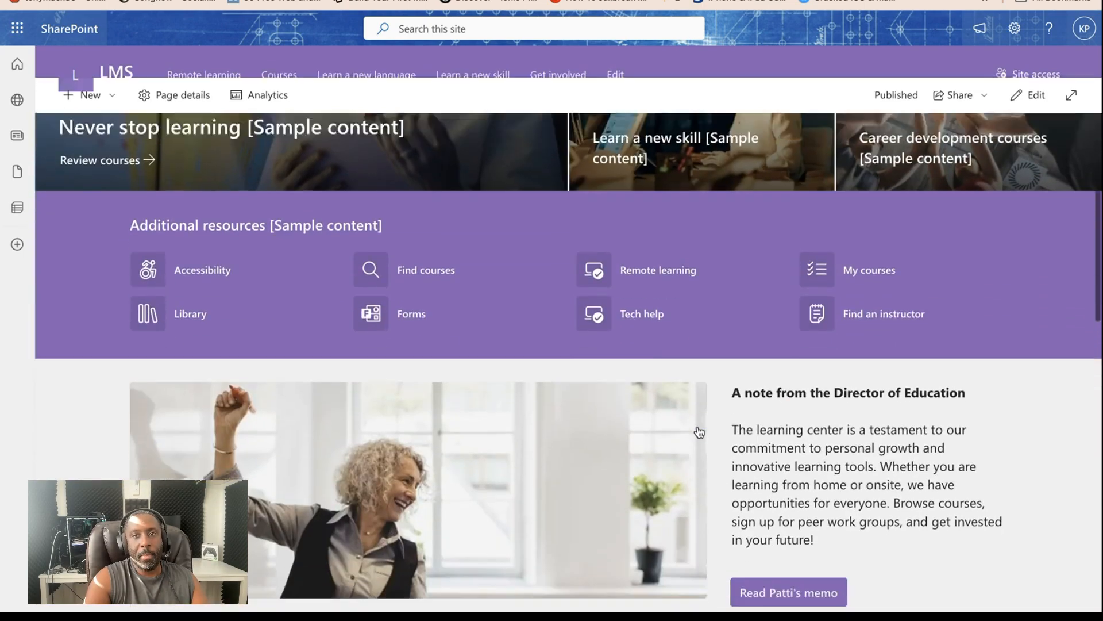
{"action": "scroll", "coordinate": [698, 429], "scroll_direction": "up", "scroll_amount": 10}
{"action": "scroll", "coordinate": [684, 365], "scroll_direction": "down", "scroll_amount": 12}
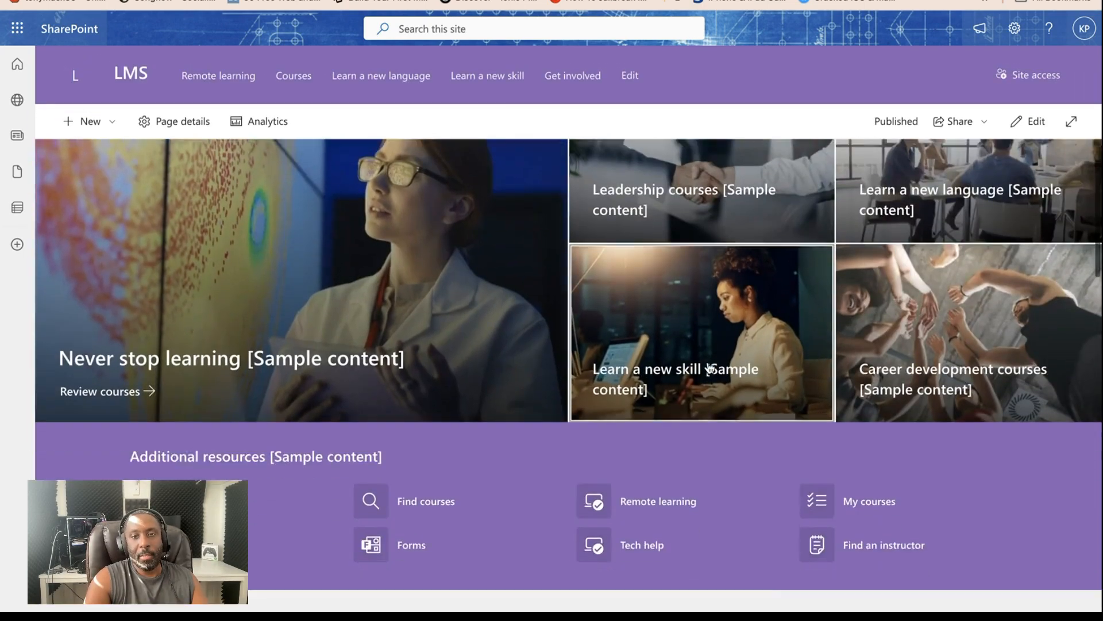
{"action": "scroll", "coordinate": [708, 361], "scroll_direction": "up", "scroll_amount": 8}
{"action": "scroll", "coordinate": [708, 360], "scroll_direction": "up", "scroll_amount": 6}
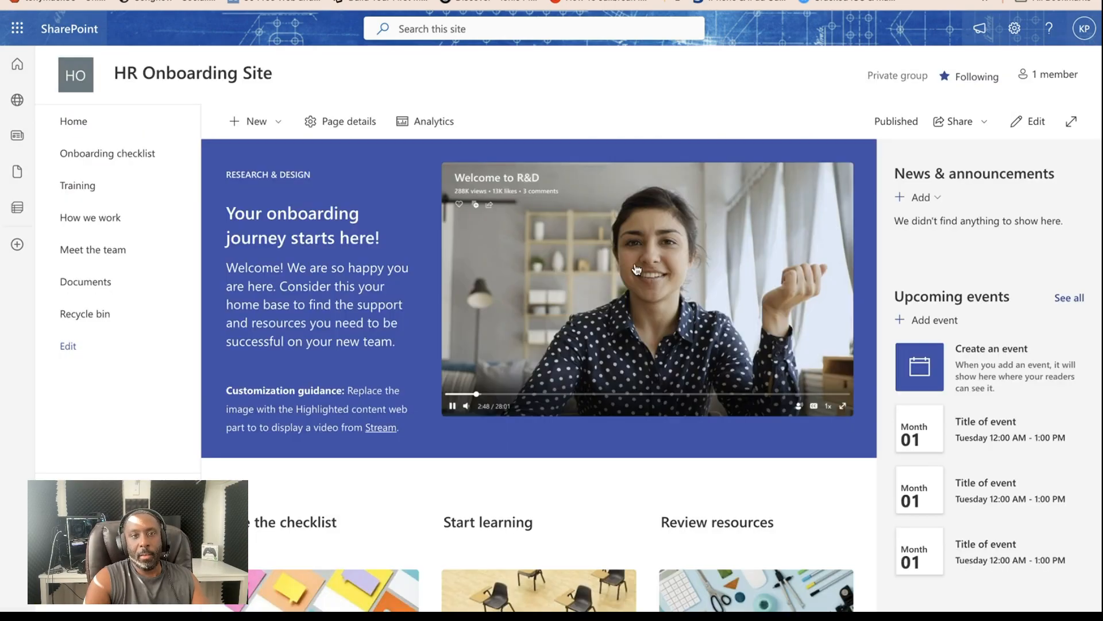
- Return to the HR Onboarding Site, view its Training page and open the Onboarding checklist
{"action": "scroll", "coordinate": [633, 276], "scroll_direction": "down", "scroll_amount": 7}
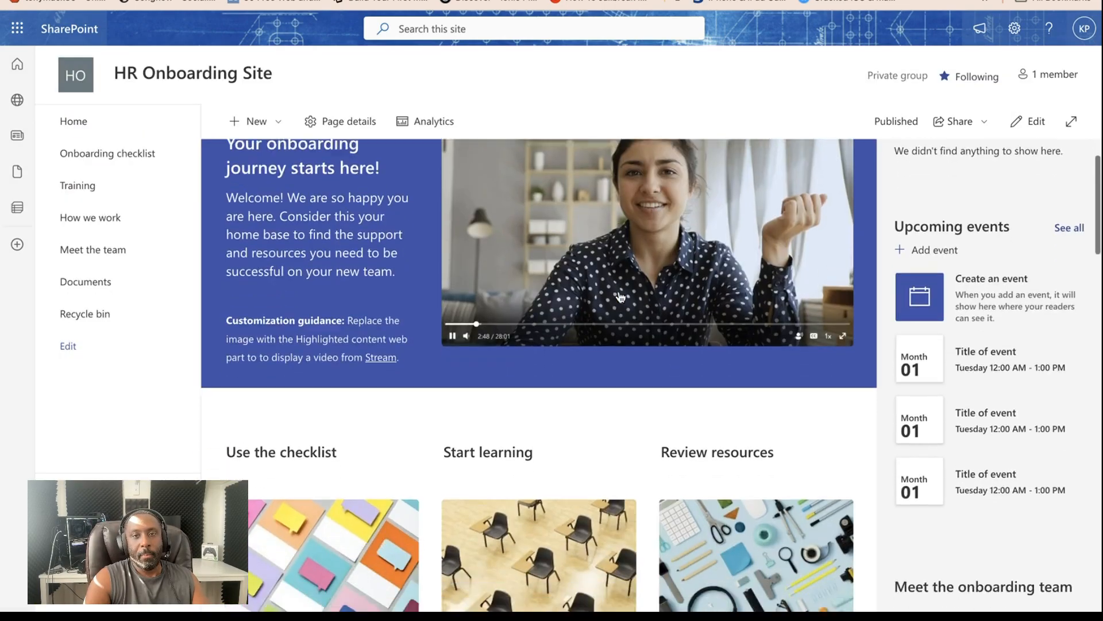
{"action": "scroll", "coordinate": [618, 291], "scroll_direction": "up", "scroll_amount": 7}
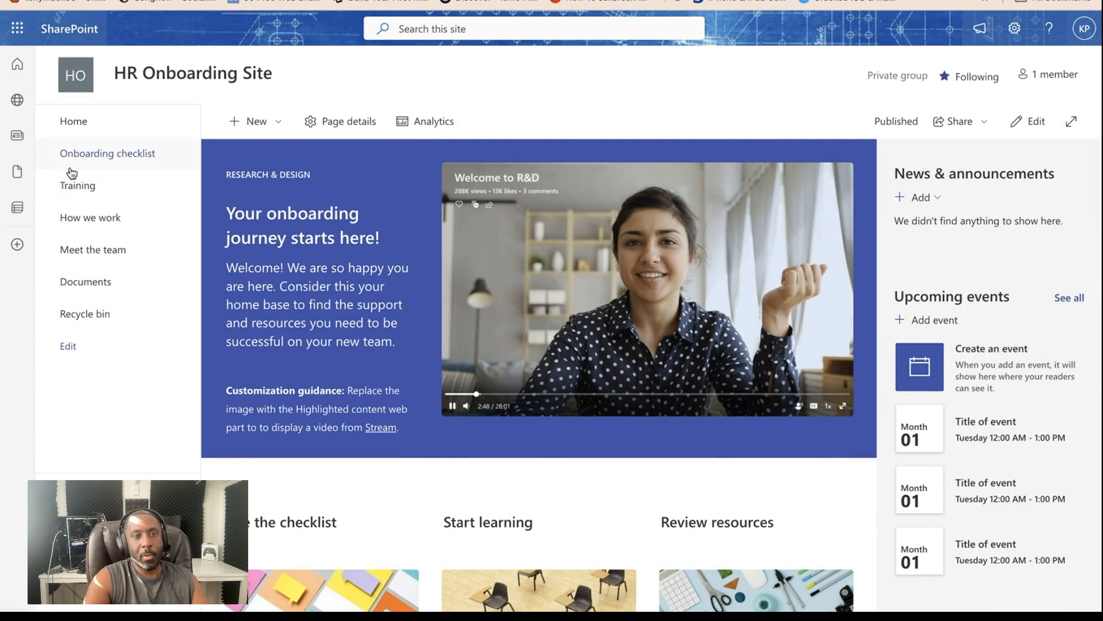
{"action": "left_click", "coordinate": [91, 193]}
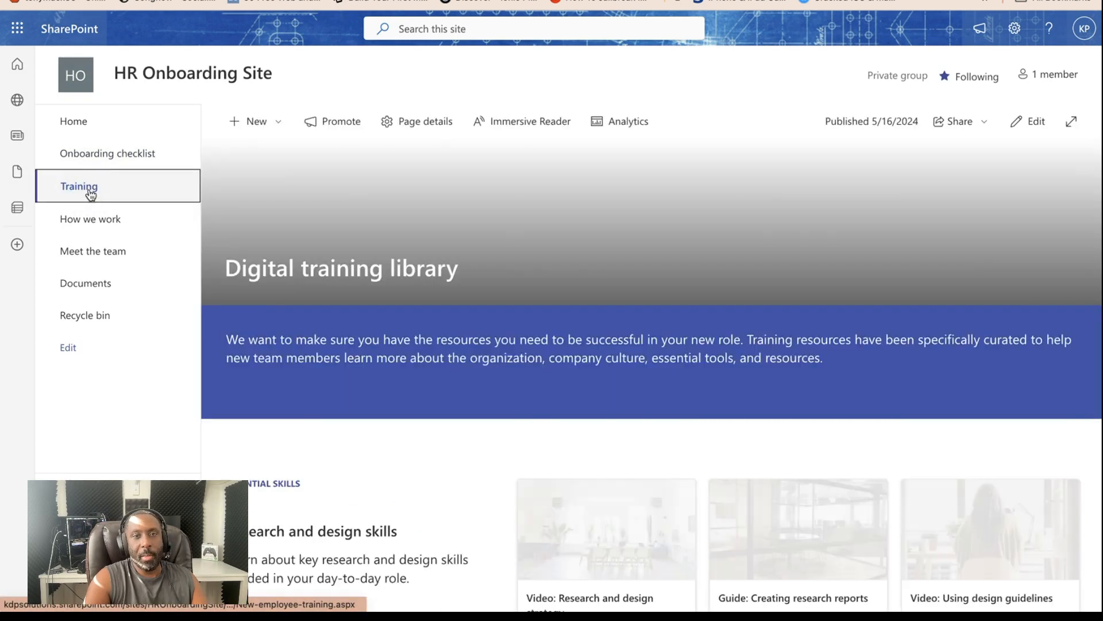
{"action": "left_click", "coordinate": [90, 224]}
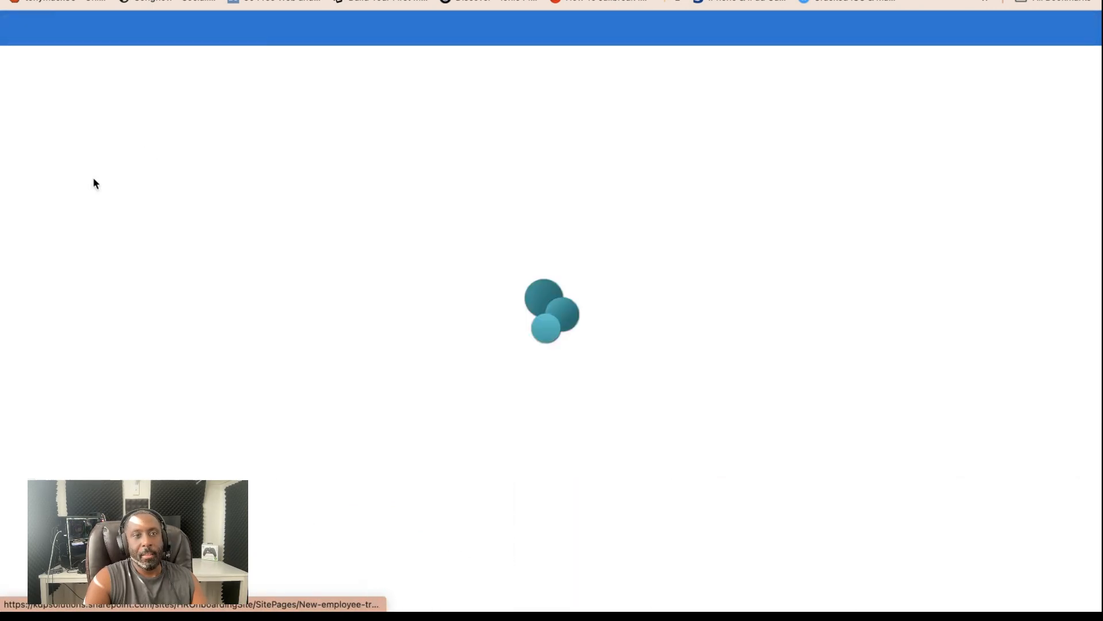
{"action": "left_click", "coordinate": [93, 159]}
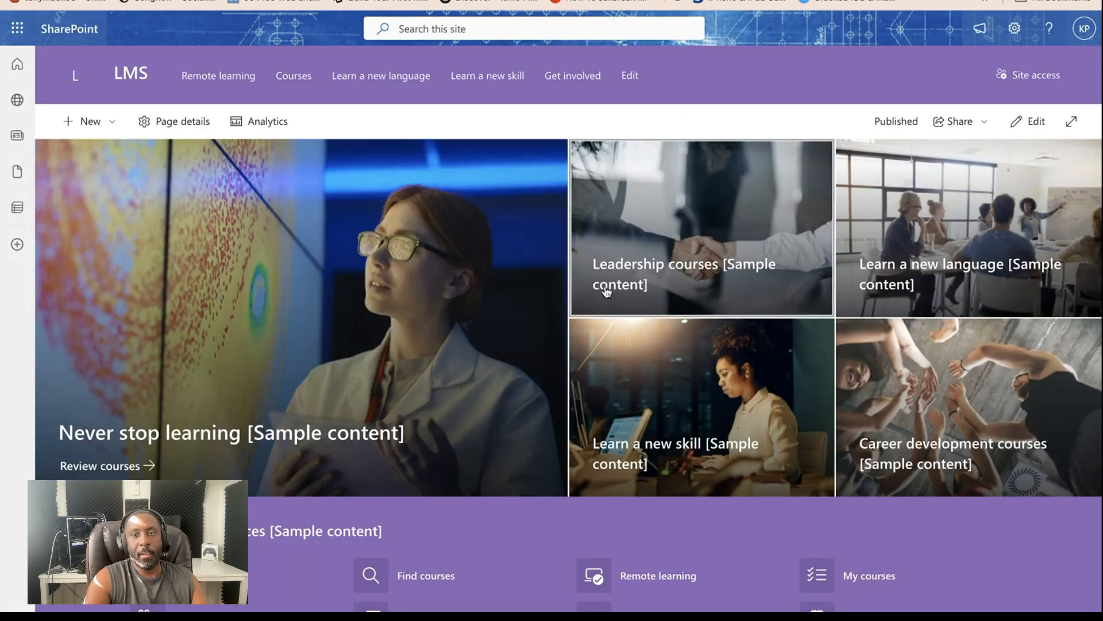
- Switch to the LMS site and examine its additional resources, news and upcoming events for comparison with the team site
{"action": "scroll", "coordinate": [606, 292], "scroll_direction": "down", "scroll_amount": 5}
{"action": "scroll", "coordinate": [607, 291], "scroll_direction": "up", "scroll_amount": 5}
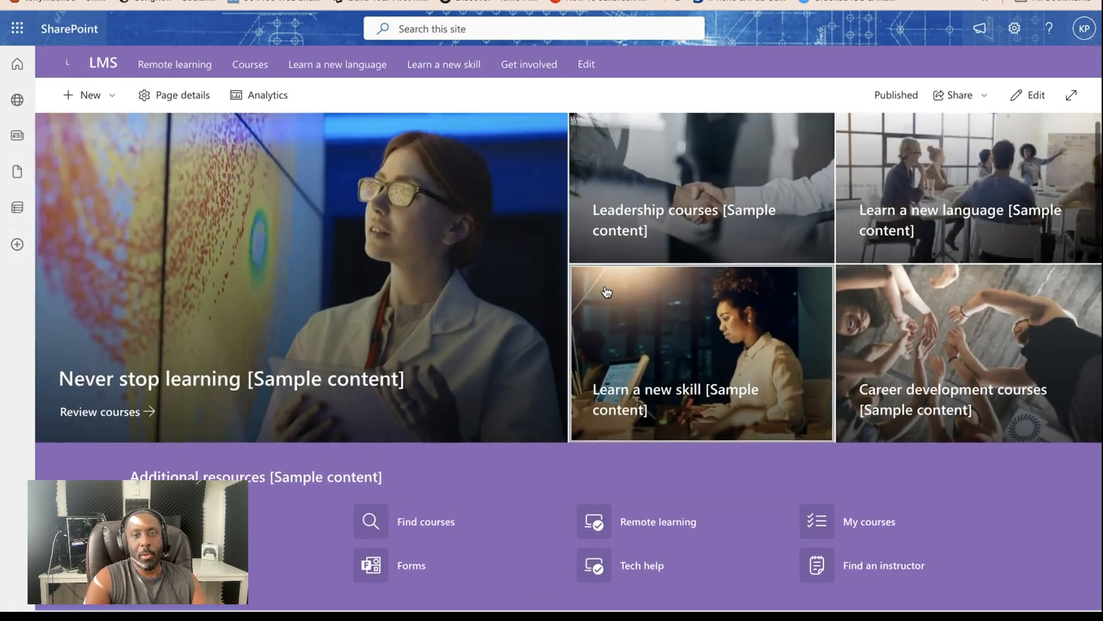
{"action": "scroll", "coordinate": [888, 394], "scroll_direction": "down", "scroll_amount": 4}
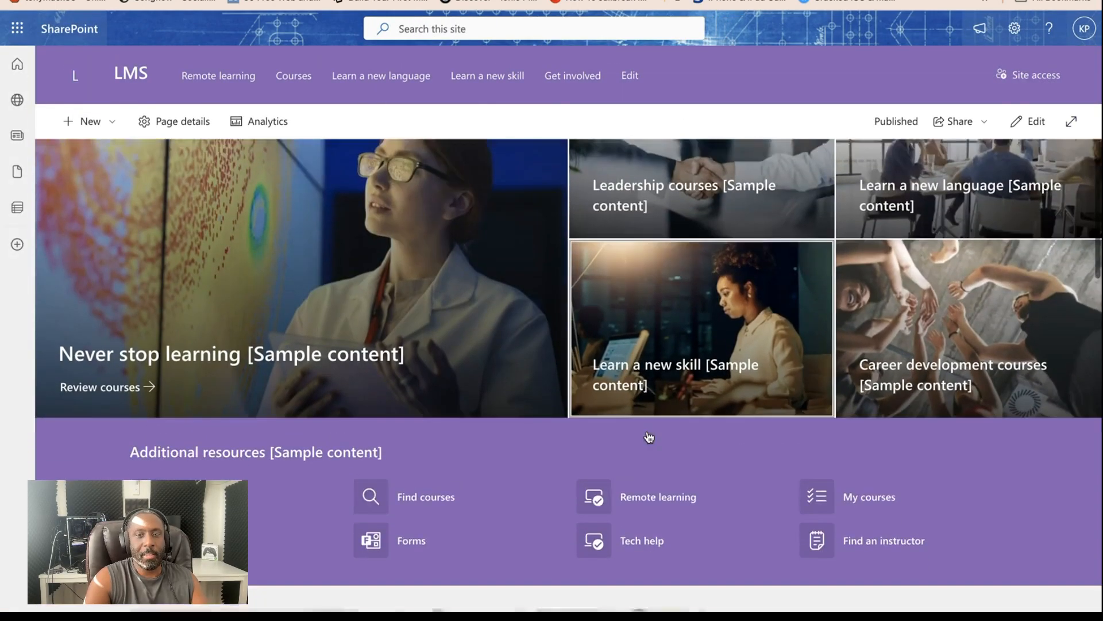
{"action": "scroll", "coordinate": [536, 437], "scroll_direction": "down", "scroll_amount": 10}
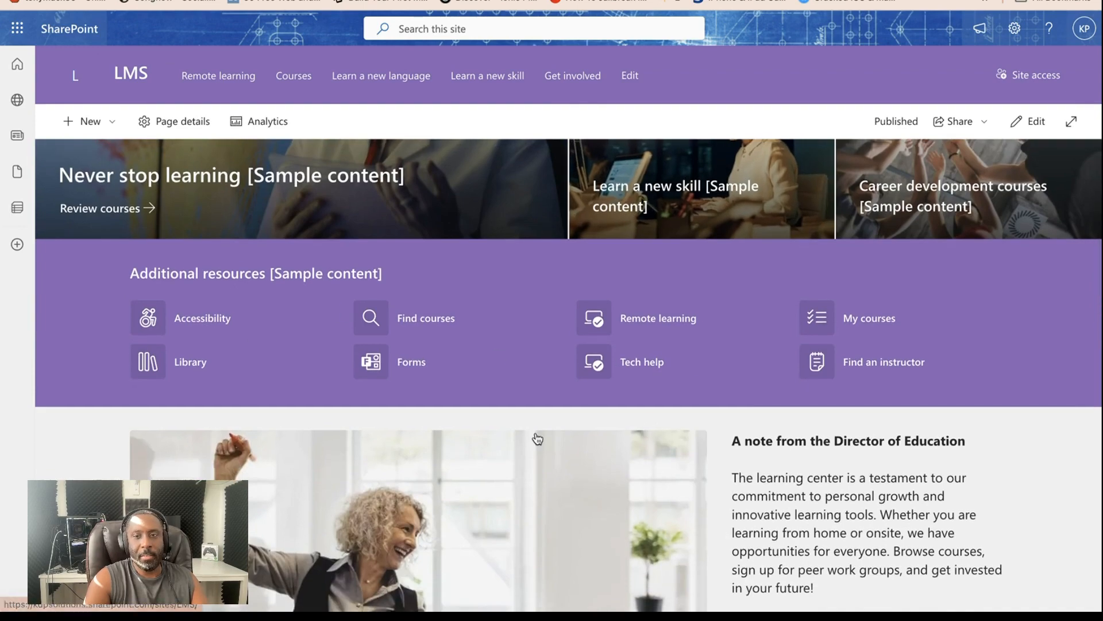
{"action": "scroll", "coordinate": [535, 437], "scroll_direction": "down", "scroll_amount": 3}
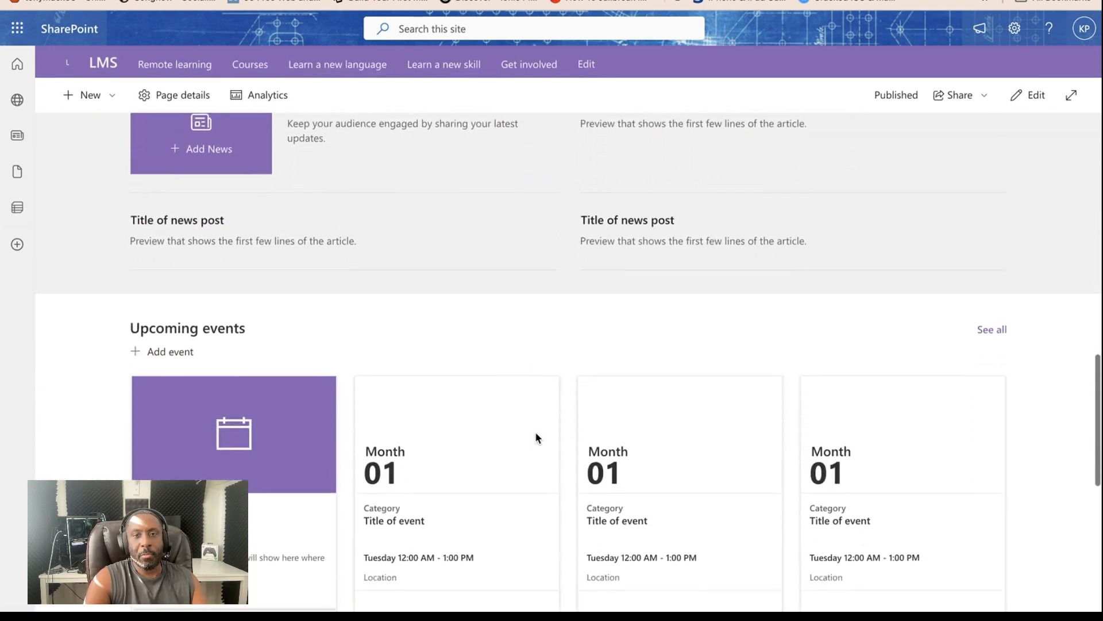
{"action": "scroll", "coordinate": [537, 439], "scroll_direction": "up", "scroll_amount": 15}
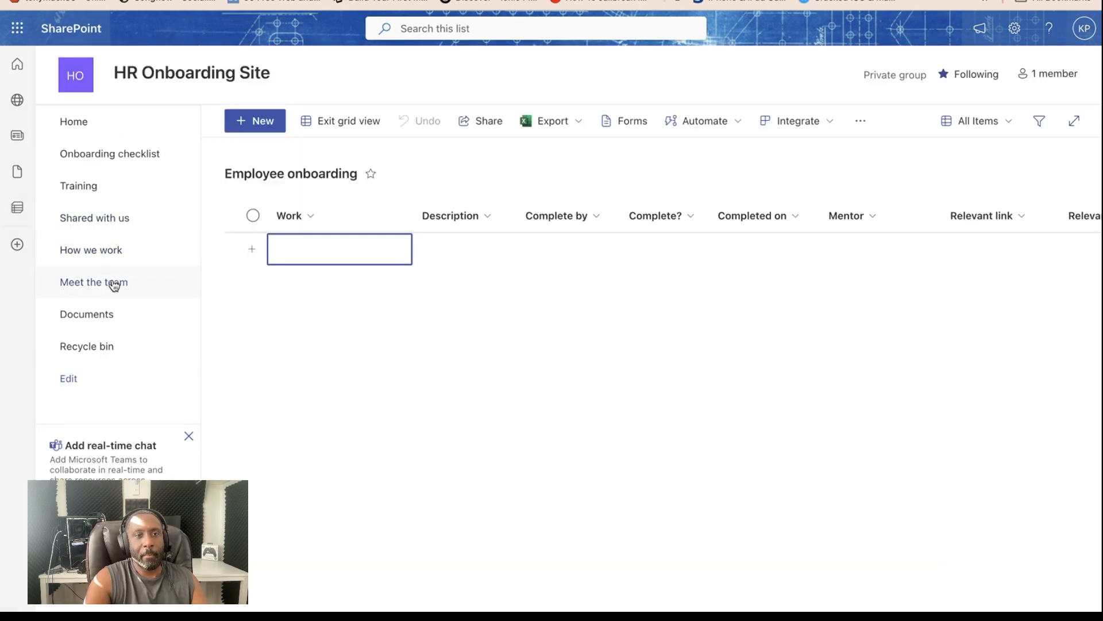
- Go back to the HR Onboarding Site and open its Documents library
{"action": "left_click", "coordinate": [95, 313]}
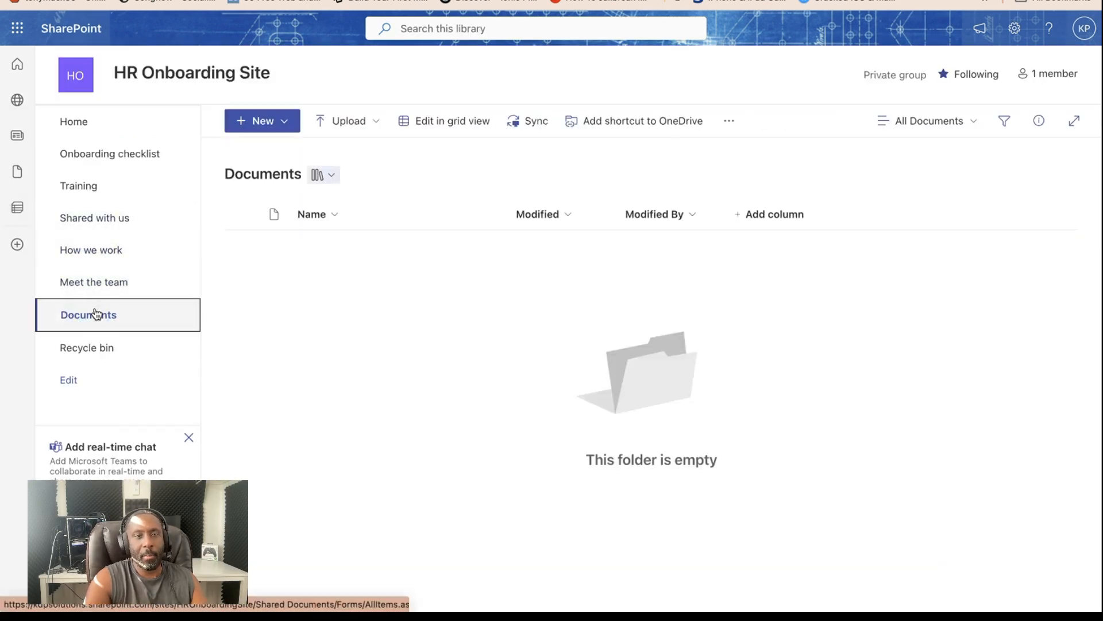